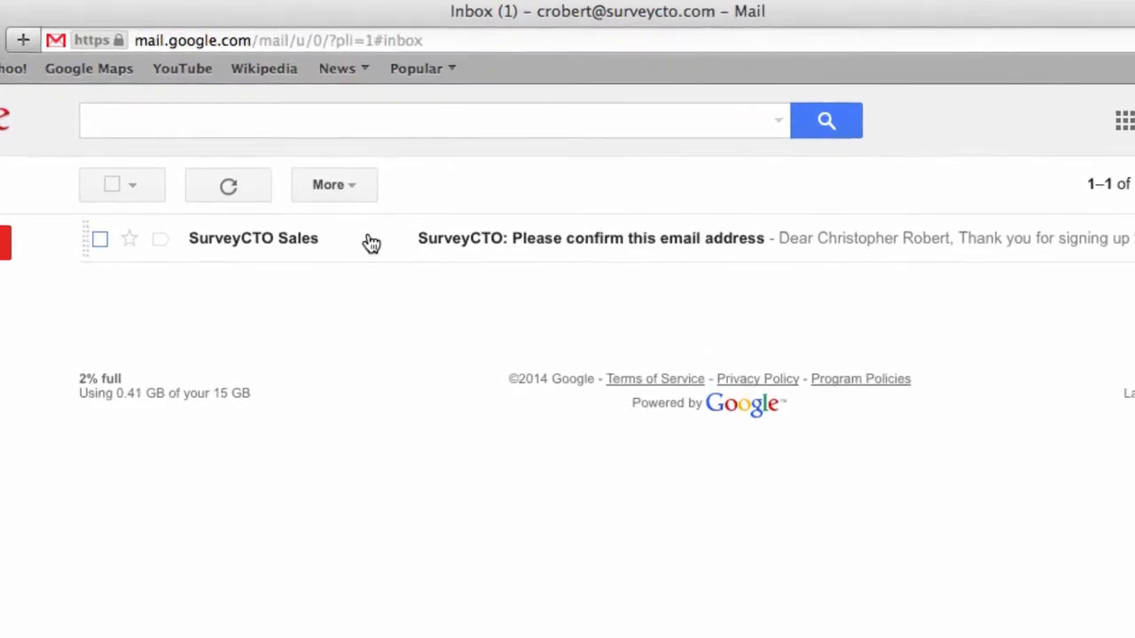
# - Verify the SurveyCTO email address, then open the 'SurveyCTO: Server launched!' message
pyautogui.click(378, 214)
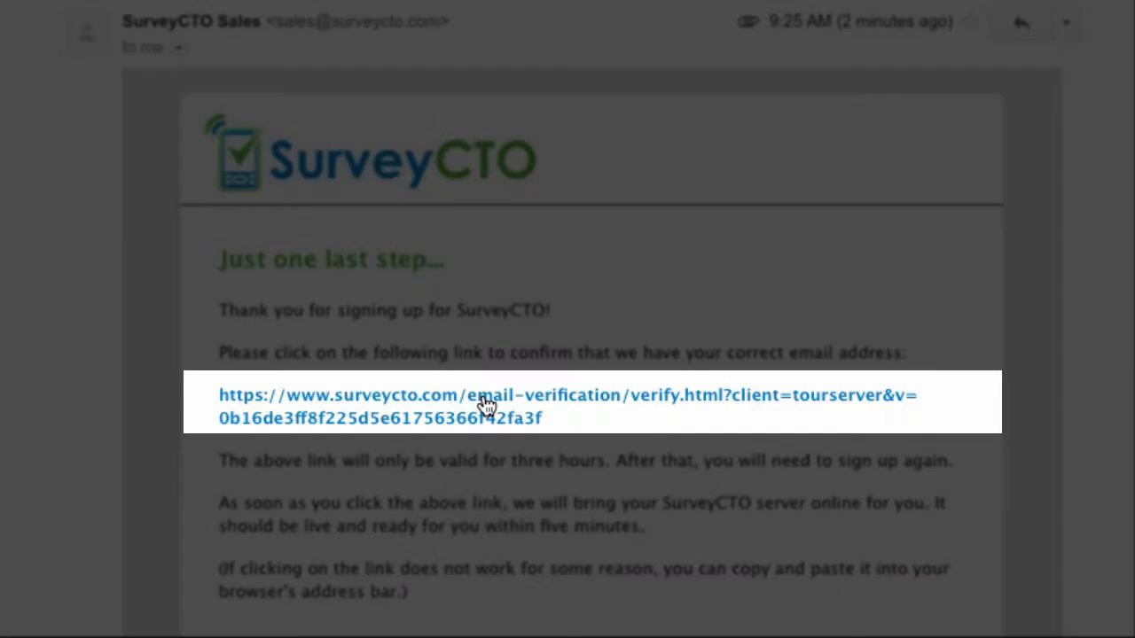
pyautogui.click(486, 405)
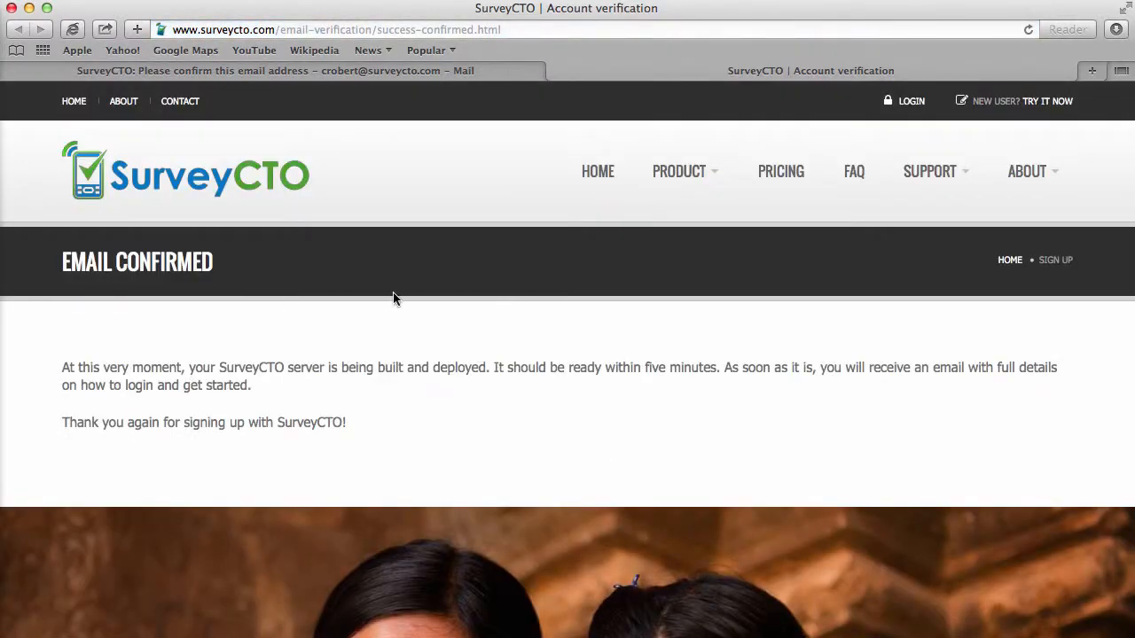
pyautogui.click(433, 73)
pyautogui.click(212, 157)
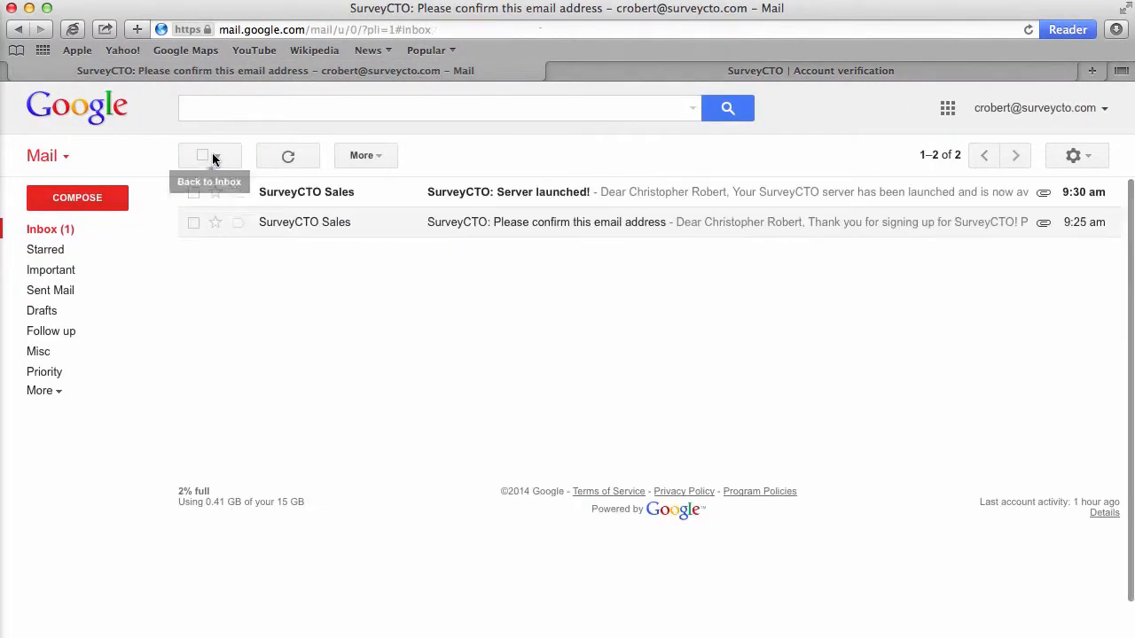
pyautogui.click(337, 193)
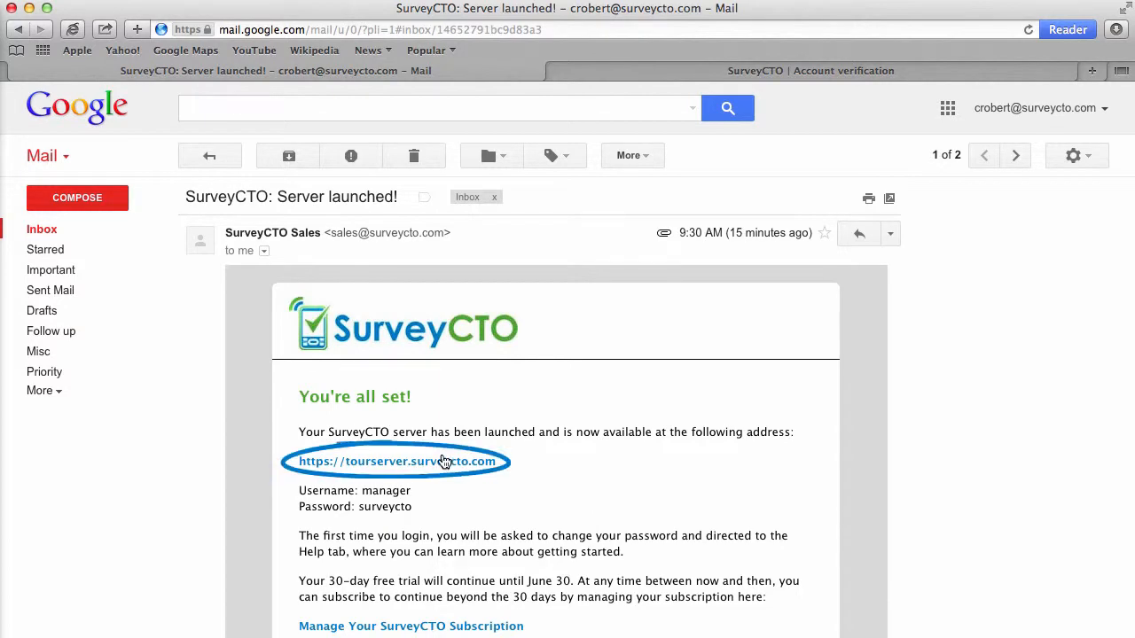
pyautogui.click(443, 462)
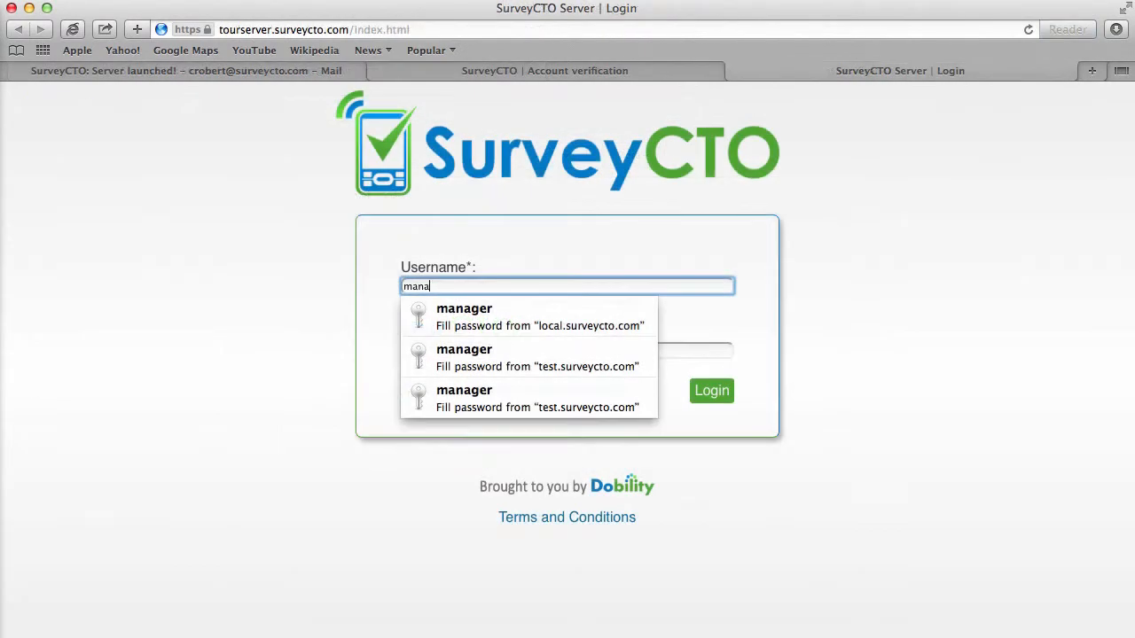
pyautogui.write('ger')
pyautogui.press('Tab')
pyautogui.write('********')
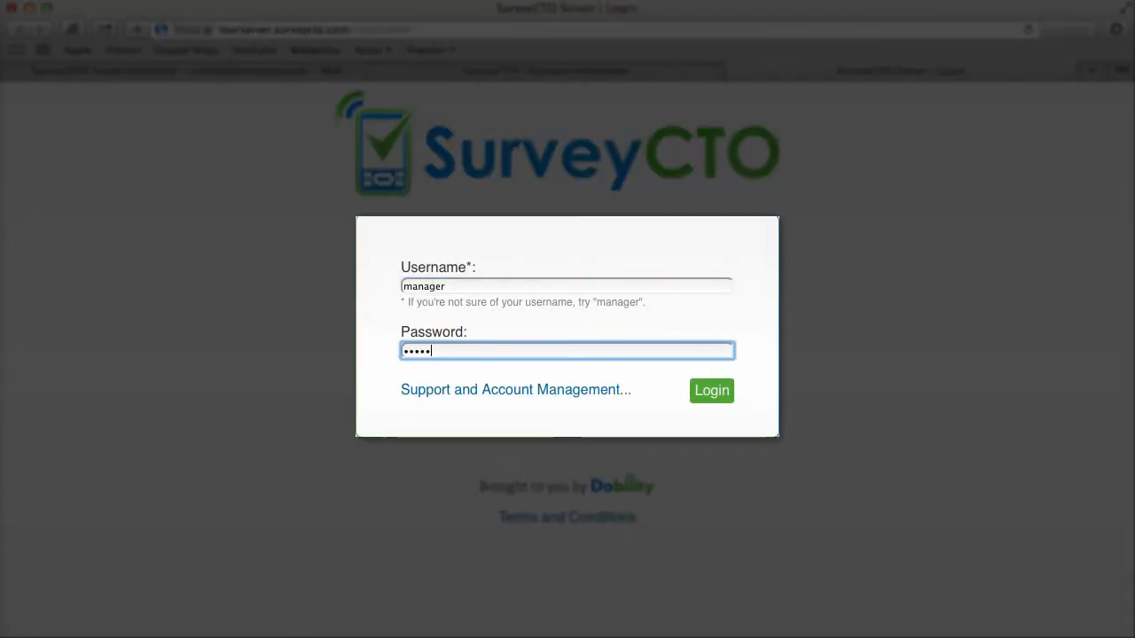
pyautogui.write('*')
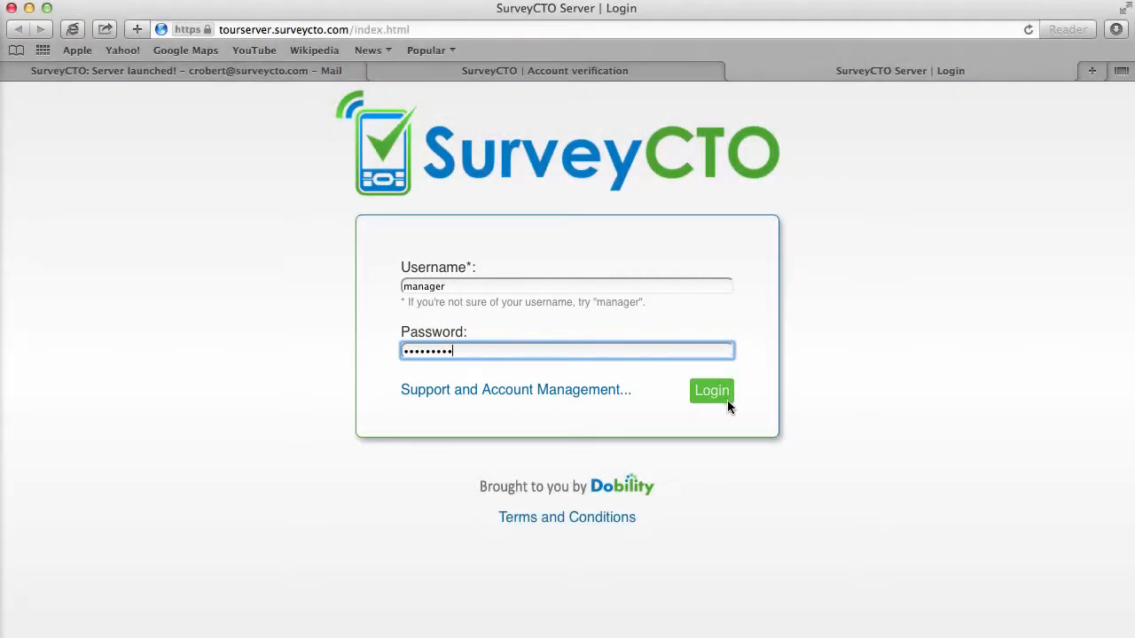
pyautogui.click(710, 391)
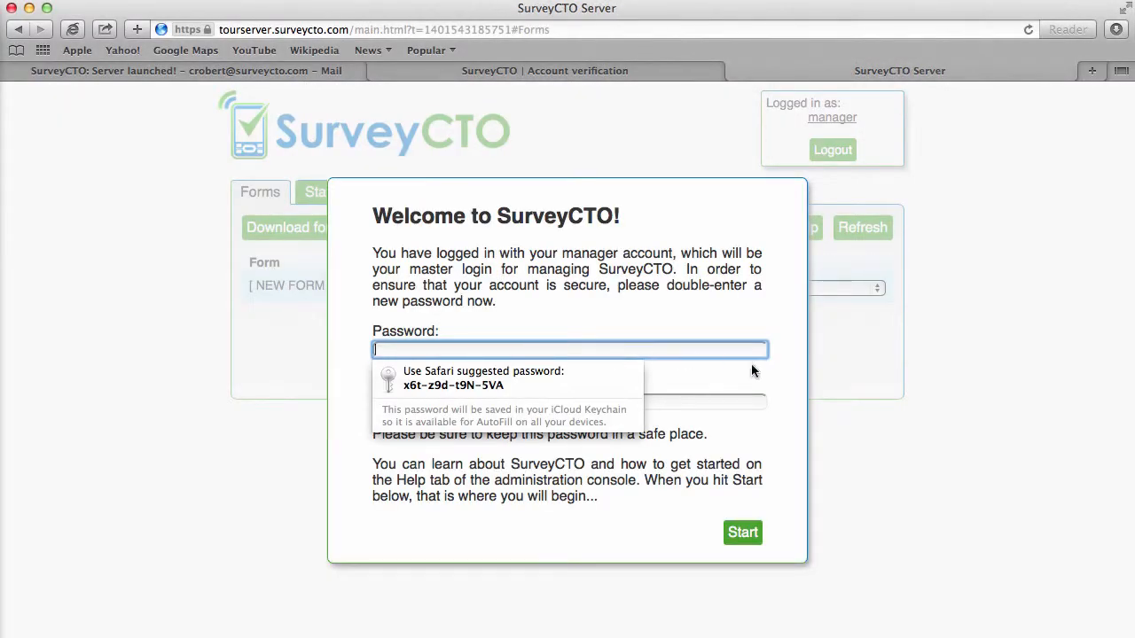
# - Set and confirm a new account password, then start using the server
pyautogui.write('**')
pyautogui.press('Tab')
pyautogui.write('***')
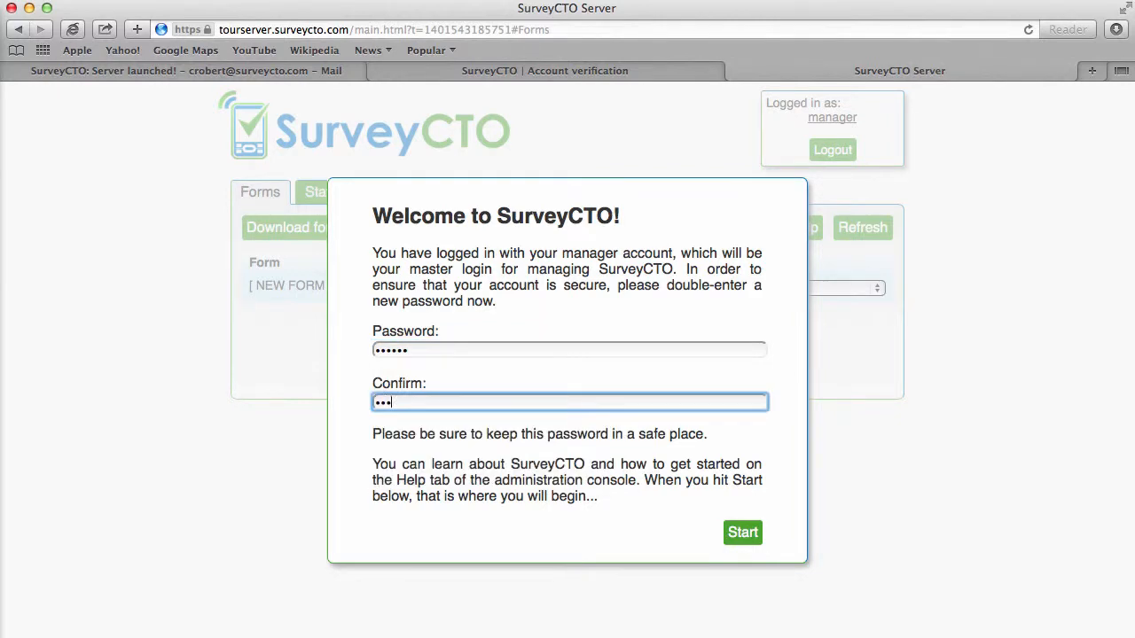
pyautogui.click(741, 532)
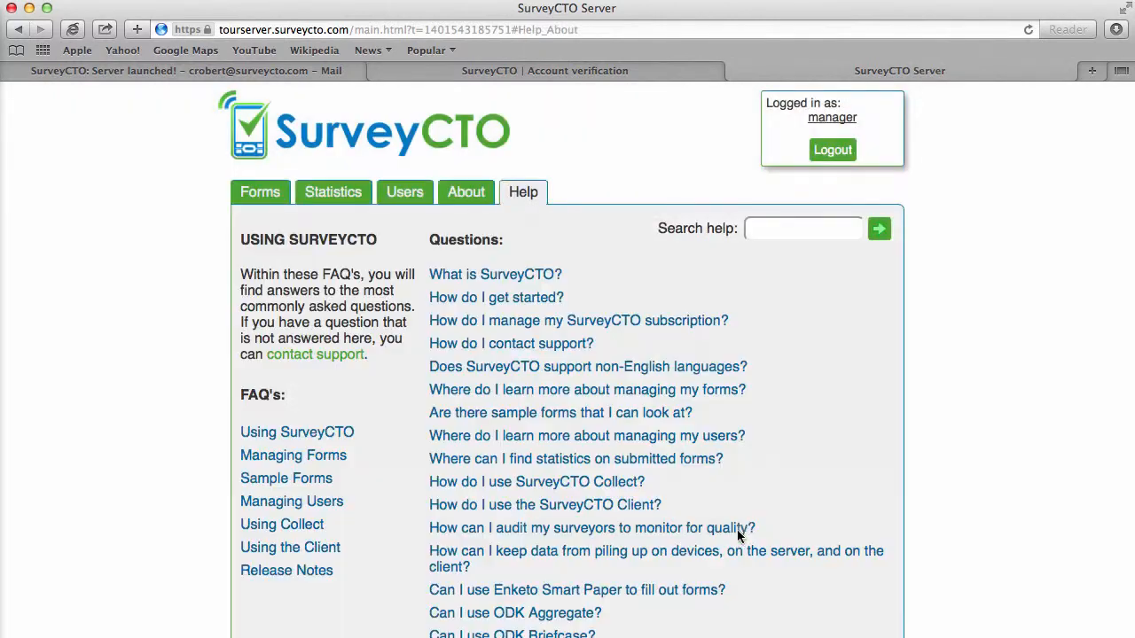
# - Scroll the Help FAQ from 'What is SurveyCTO?' down to 'How do I get started?'
pyautogui.scroll(-5, 871, 379)
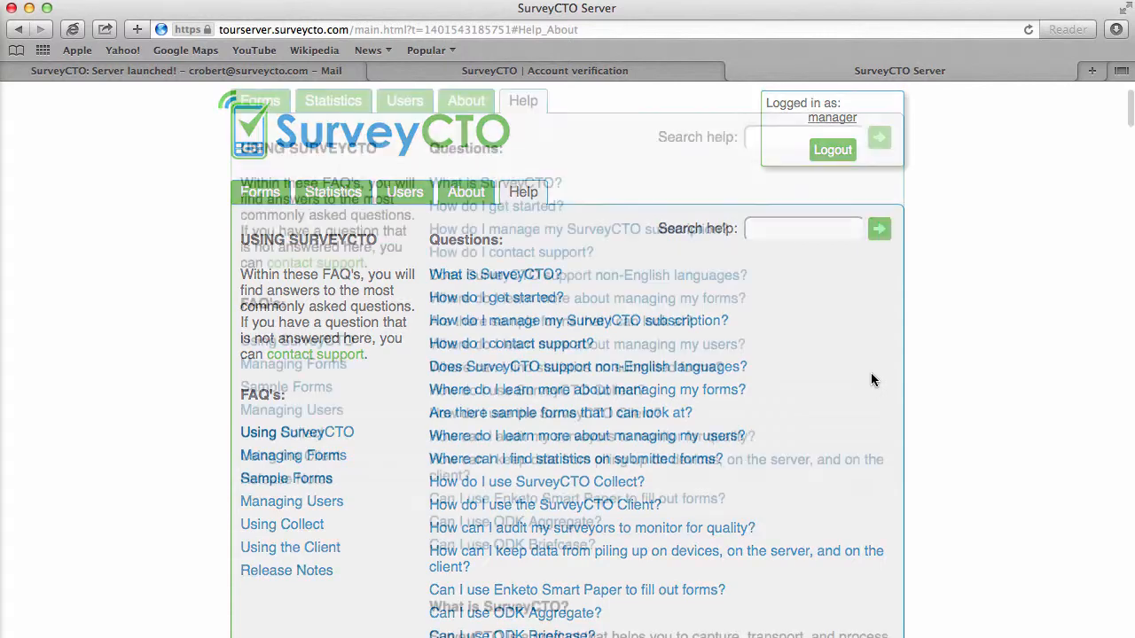
pyautogui.scroll(-8, 870, 379)
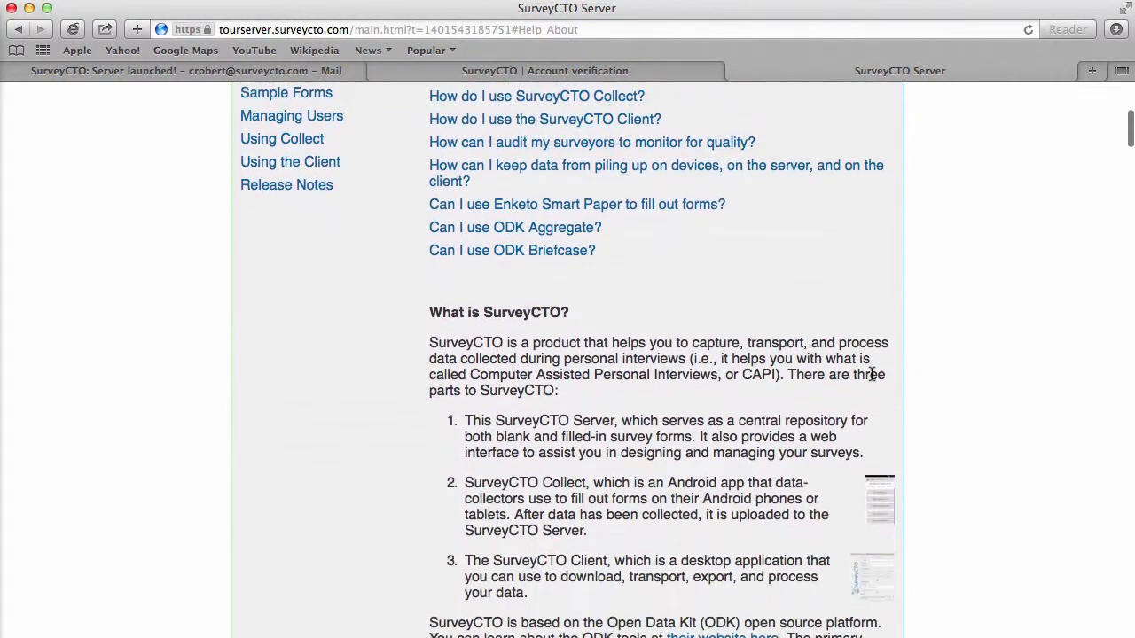
pyautogui.scroll(-10, 873, 381)
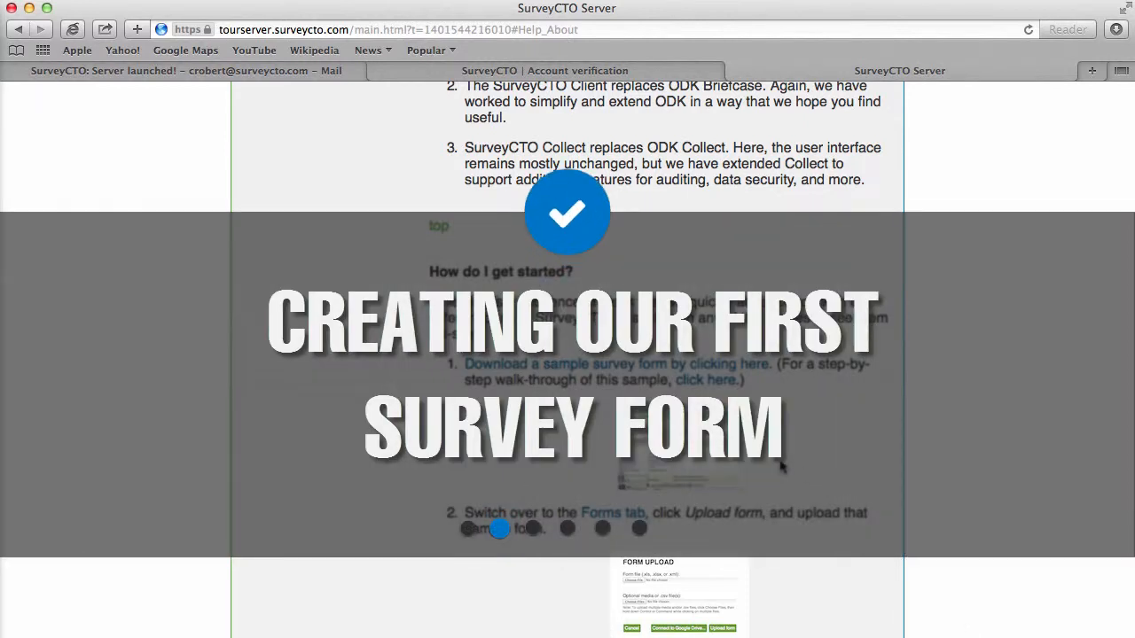
# - Open the Sample Forms help page and download The Basics sample form
pyautogui.scroll(10, 788, 416)
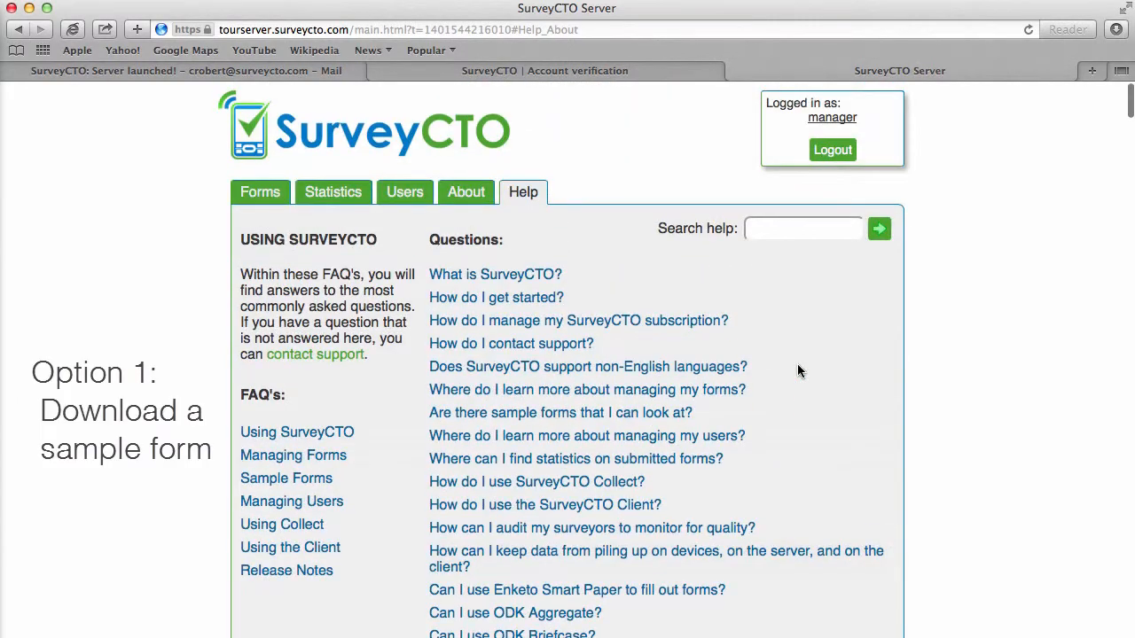
pyautogui.click(298, 480)
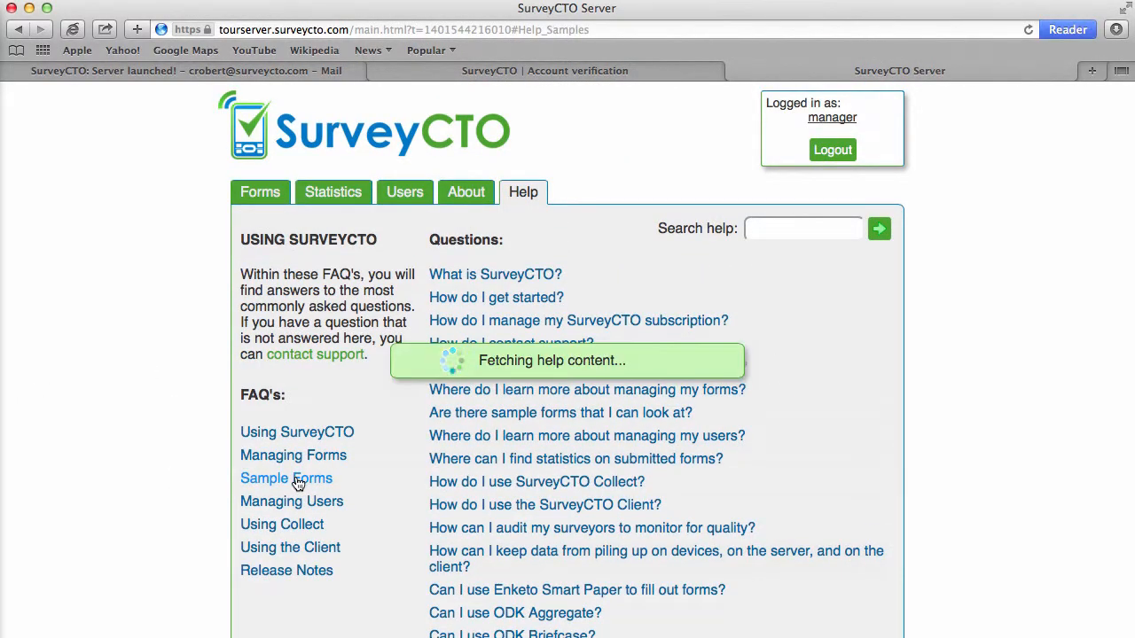
pyautogui.scroll(-5, 148, 410)
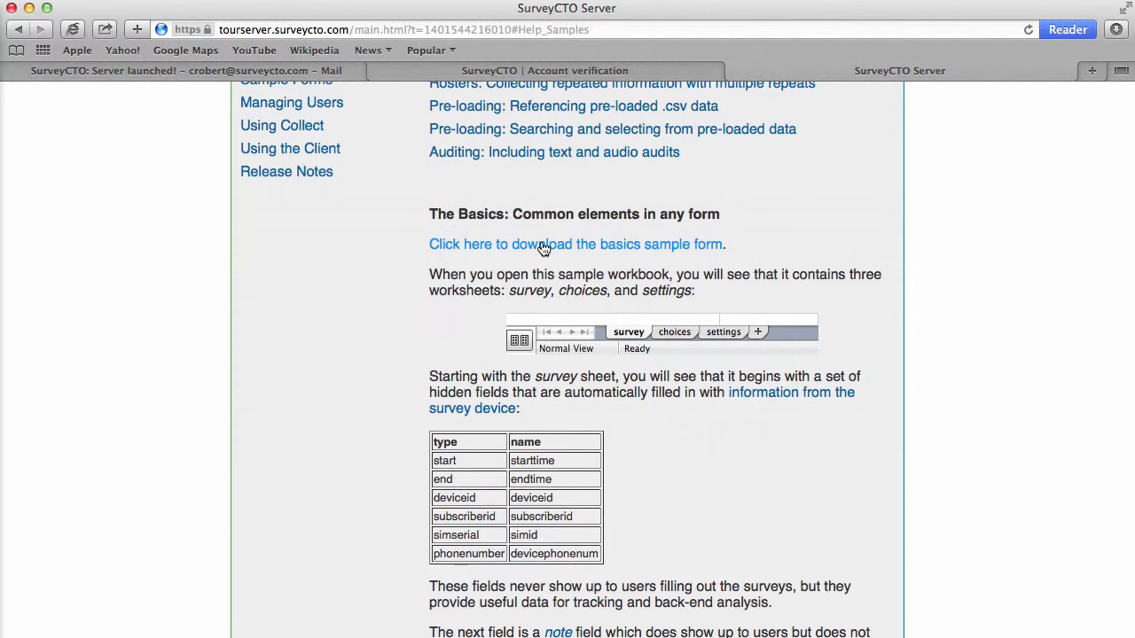
pyautogui.click(544, 246)
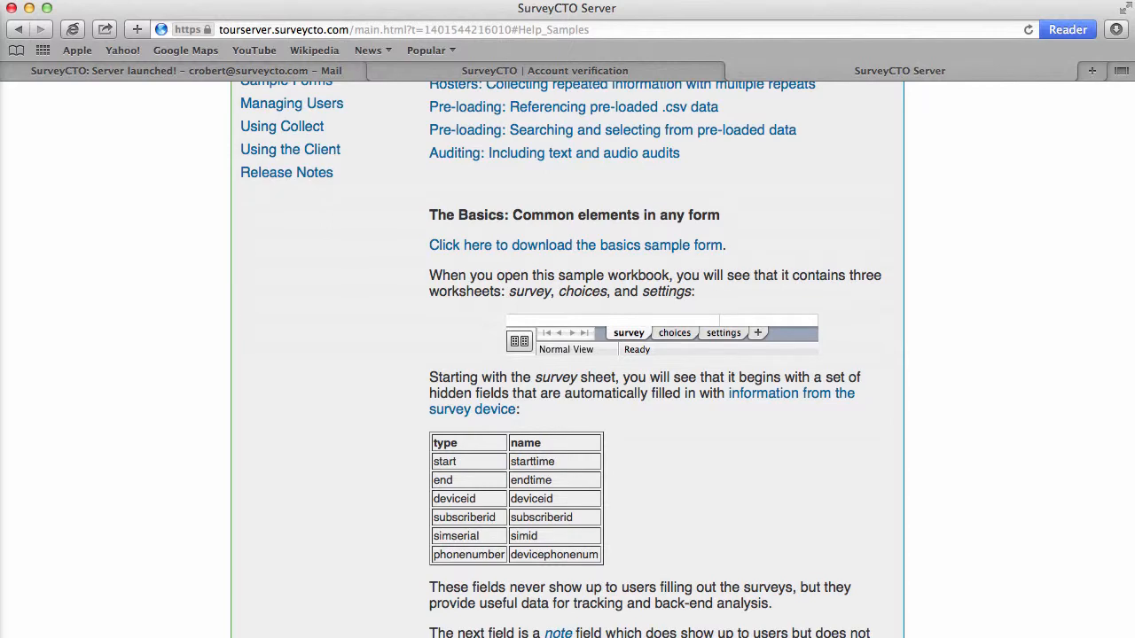
pyautogui.scroll(10, 669, 408)
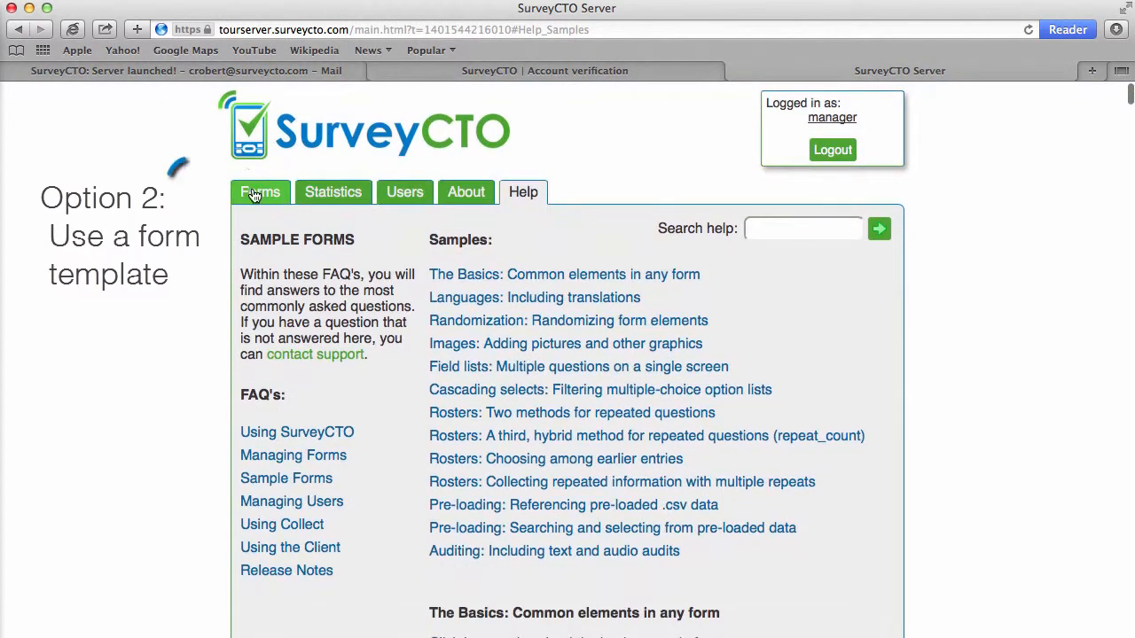
# - Download a form template titled 'Example Form' with form ID example1, encryption left off
pyautogui.click(258, 193)
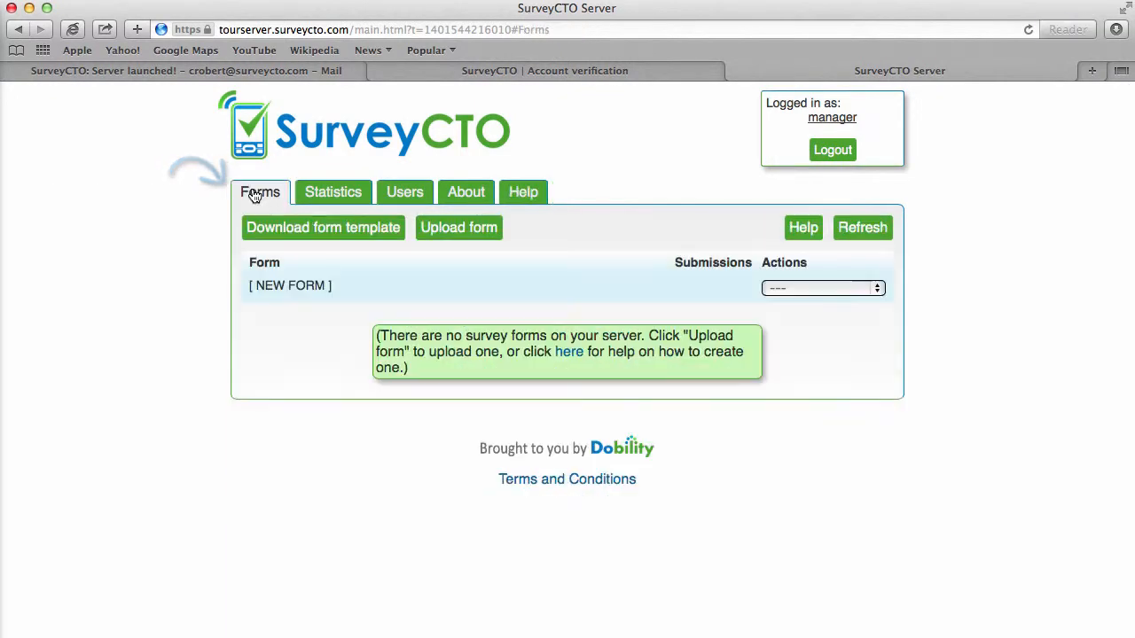
pyautogui.click(352, 227)
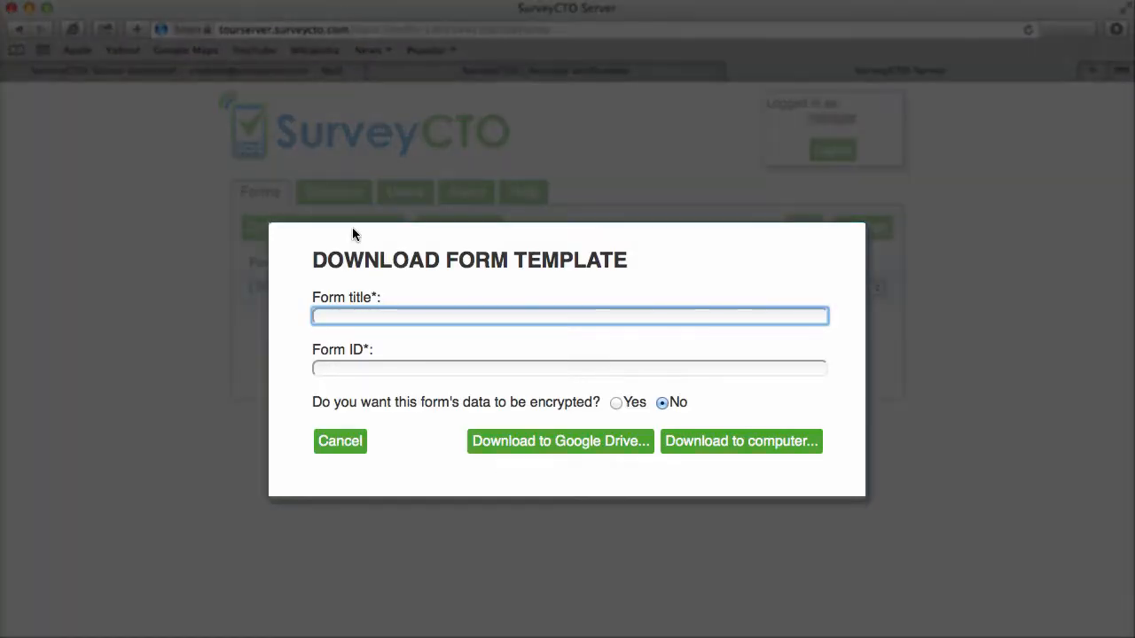
pyautogui.write('Example Form')
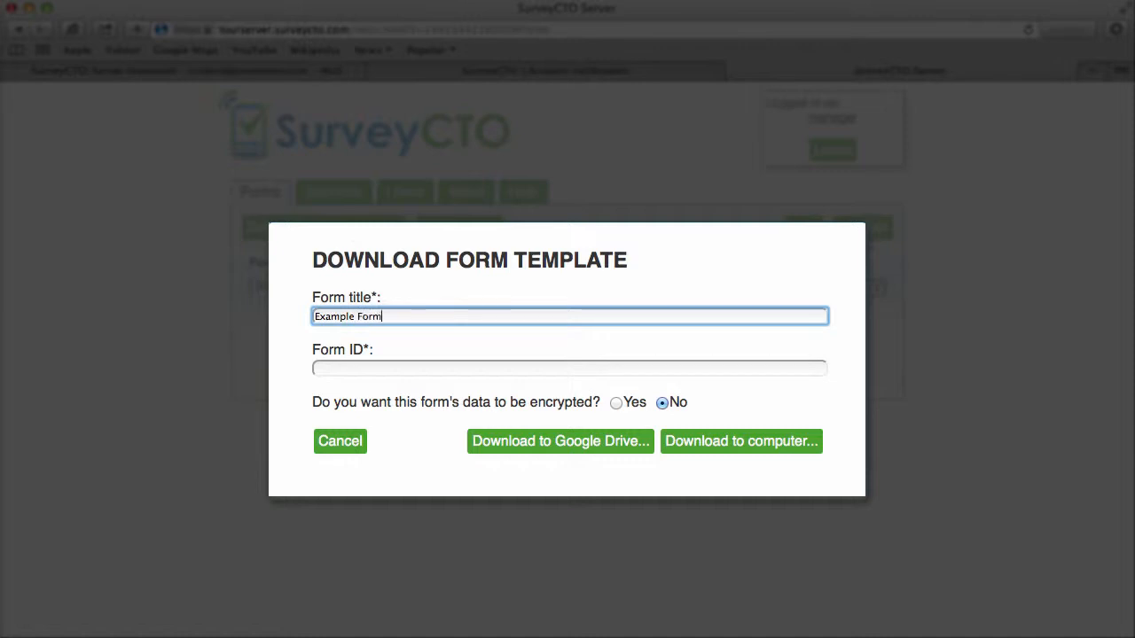
pyautogui.press('Tab')
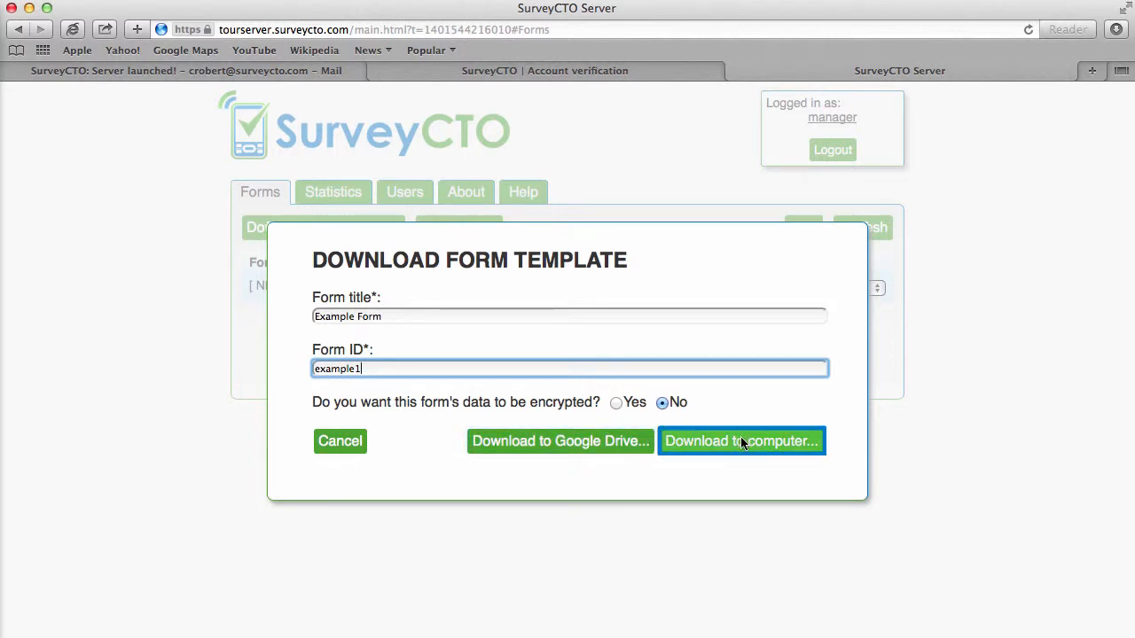
pyautogui.click(740, 441)
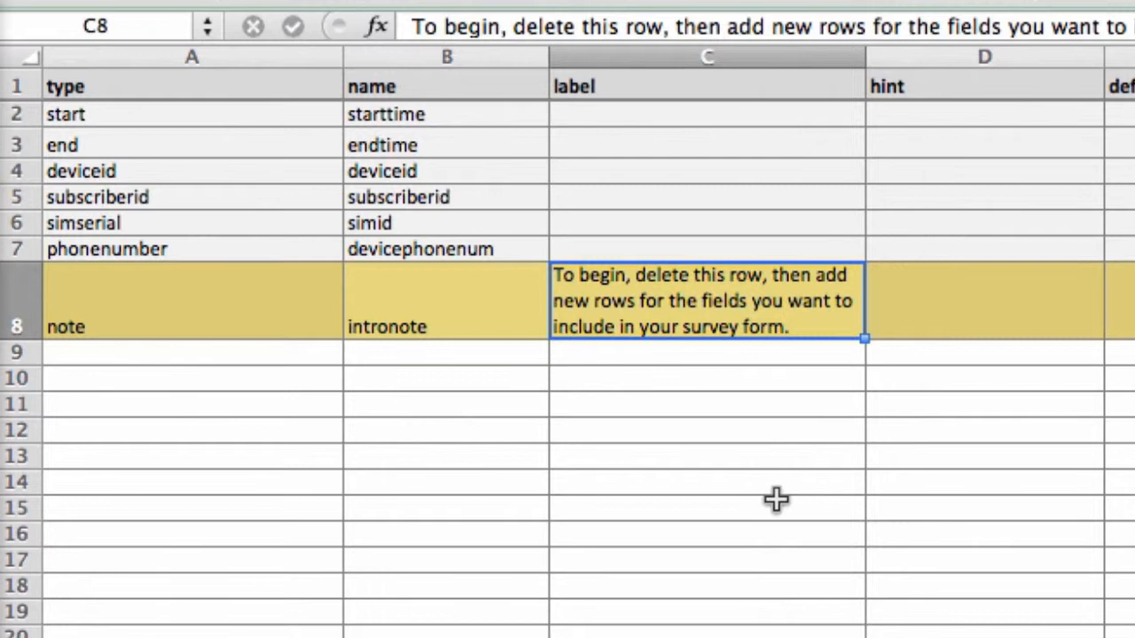
# - Enter 'Welcome!' in C8 and add a text question 'name' labelled 'What is your name?'
pyautogui.write('Welcome!')
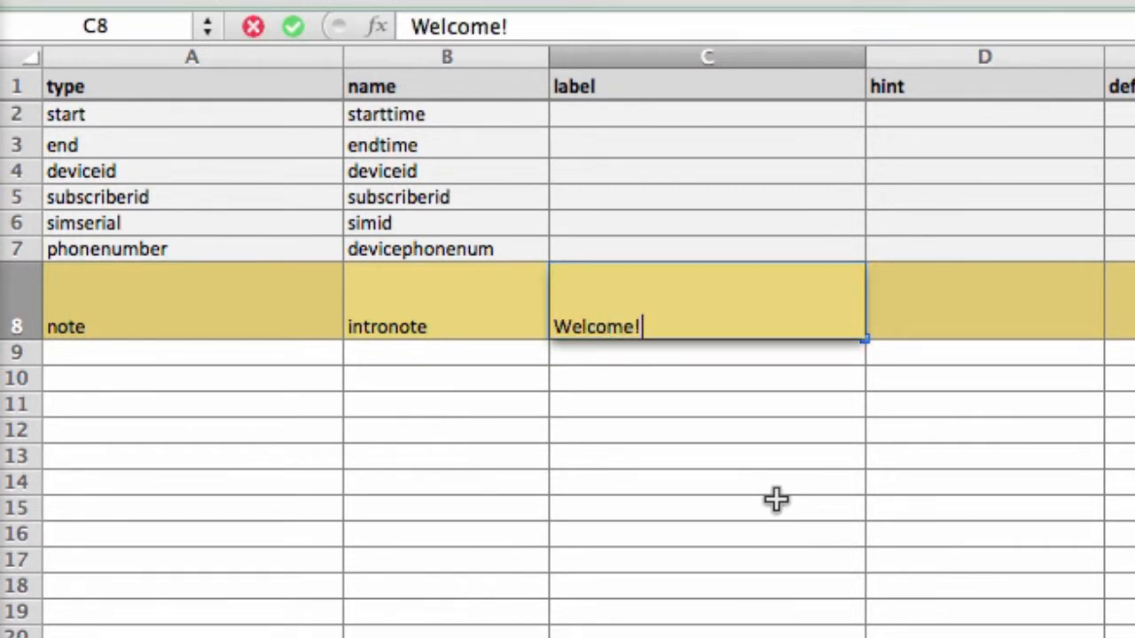
pyautogui.press('Return')
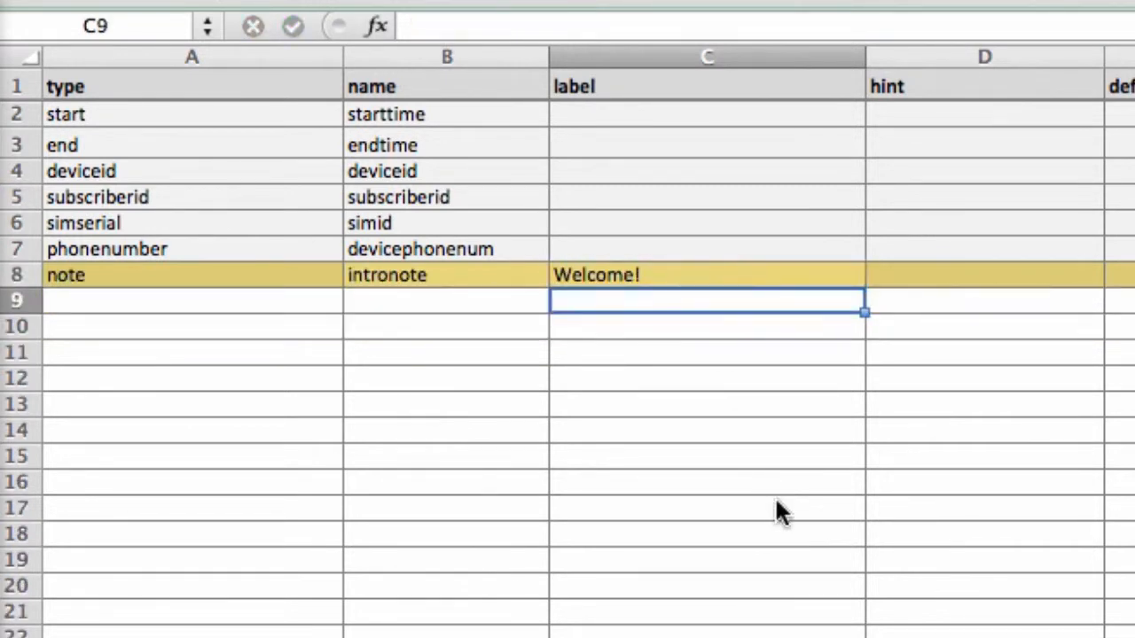
pyautogui.press('Left')
pyautogui.press('Left')
pyautogui.write('text')
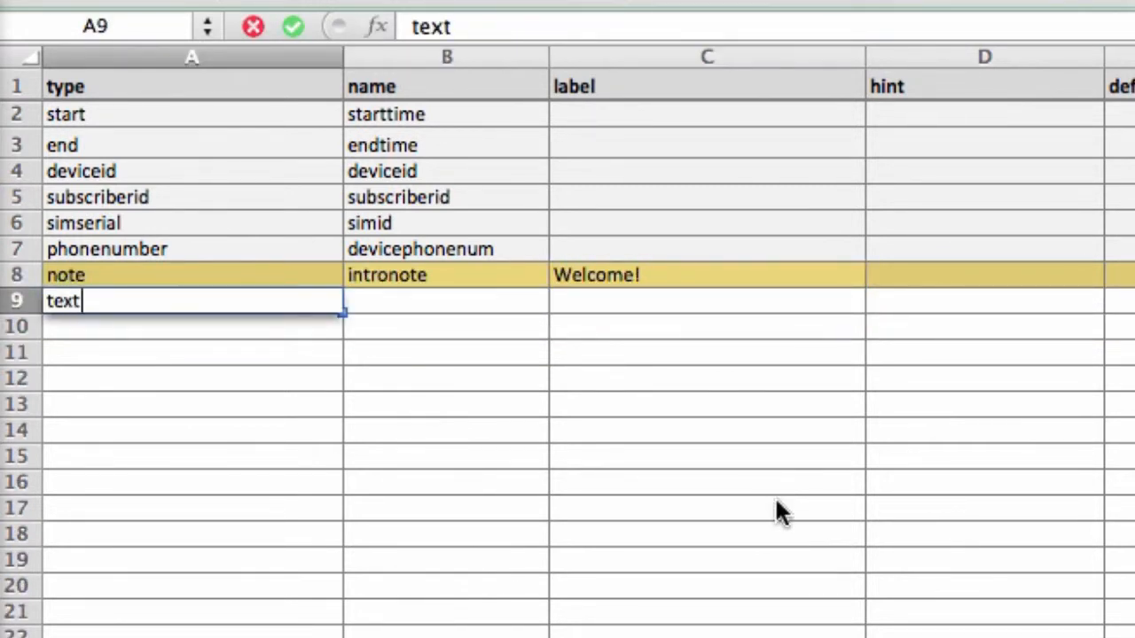
pyautogui.press('Tab')
pyautogui.write('name')
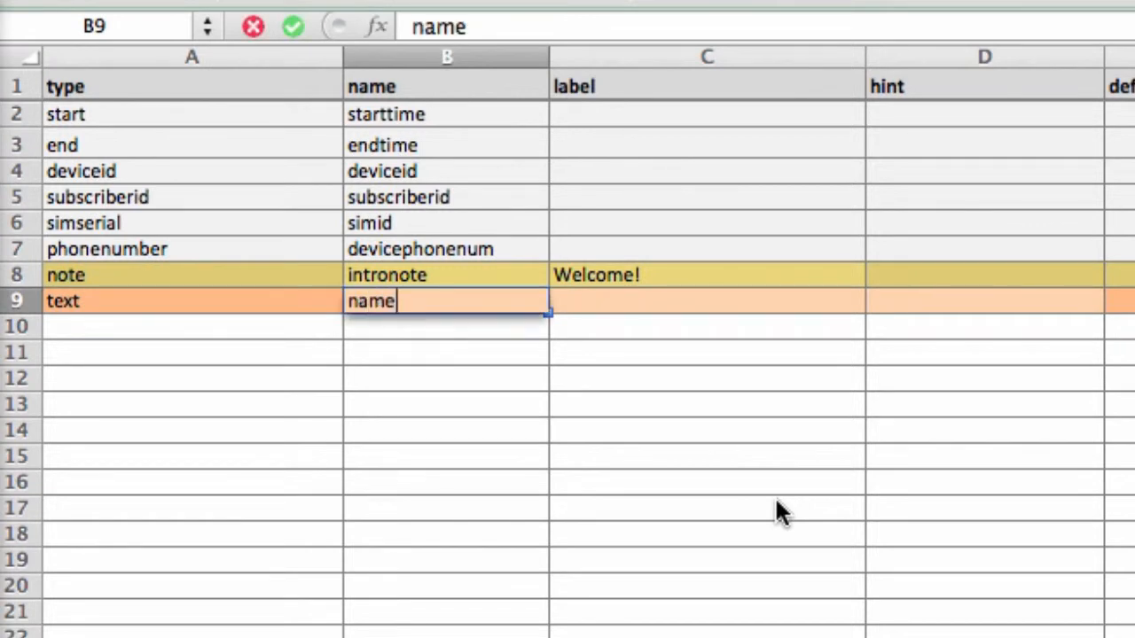
pyautogui.press('Tab')
pyautogui.write('What is your name?')
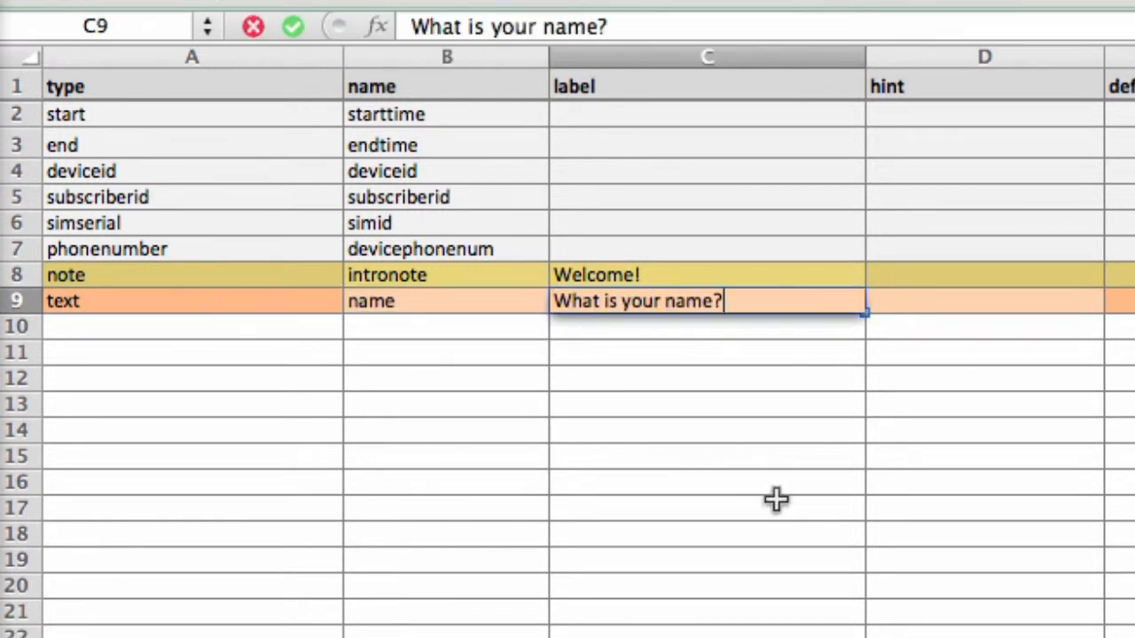
pyautogui.press('Return')
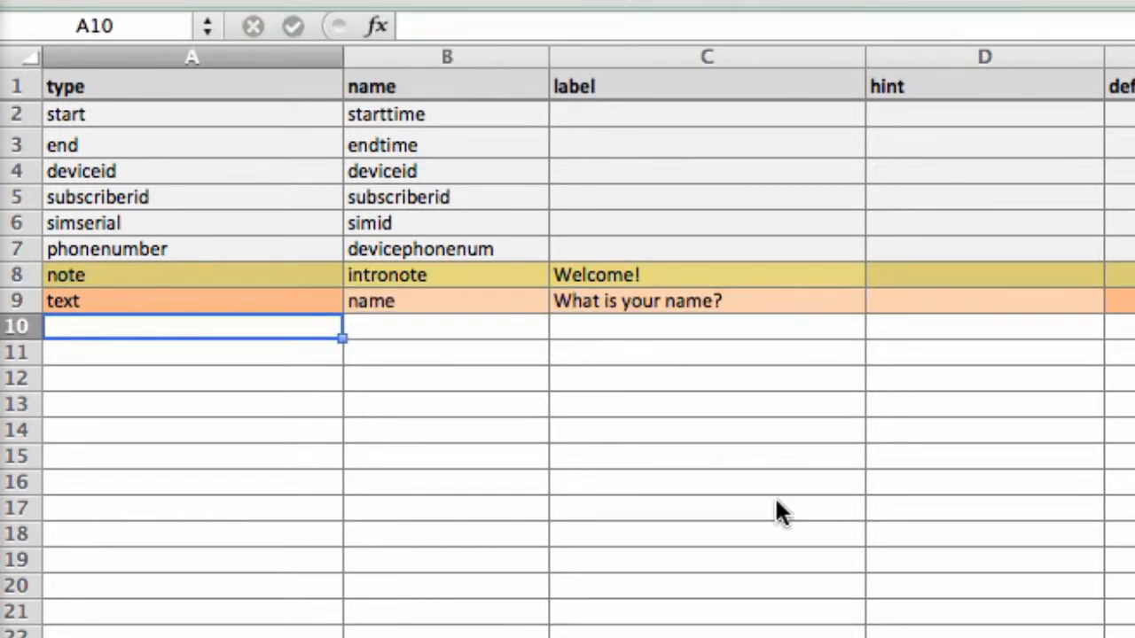
# - Add an integer question 'age' labelled 'What is your age?' in row 10
pyautogui.write('integer')
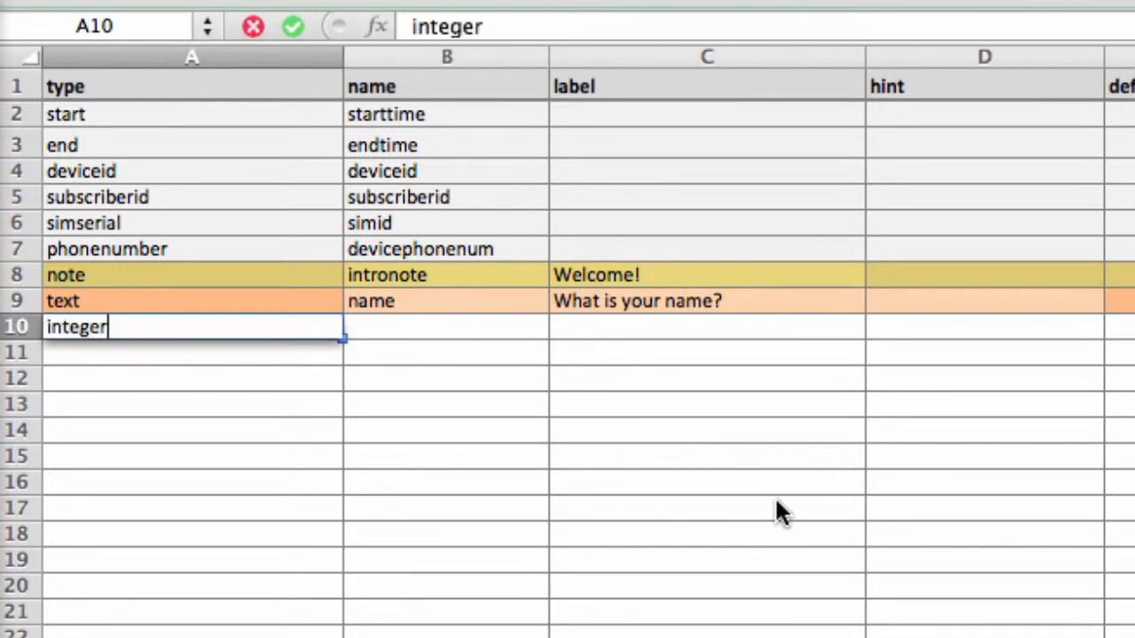
pyautogui.press('Tab')
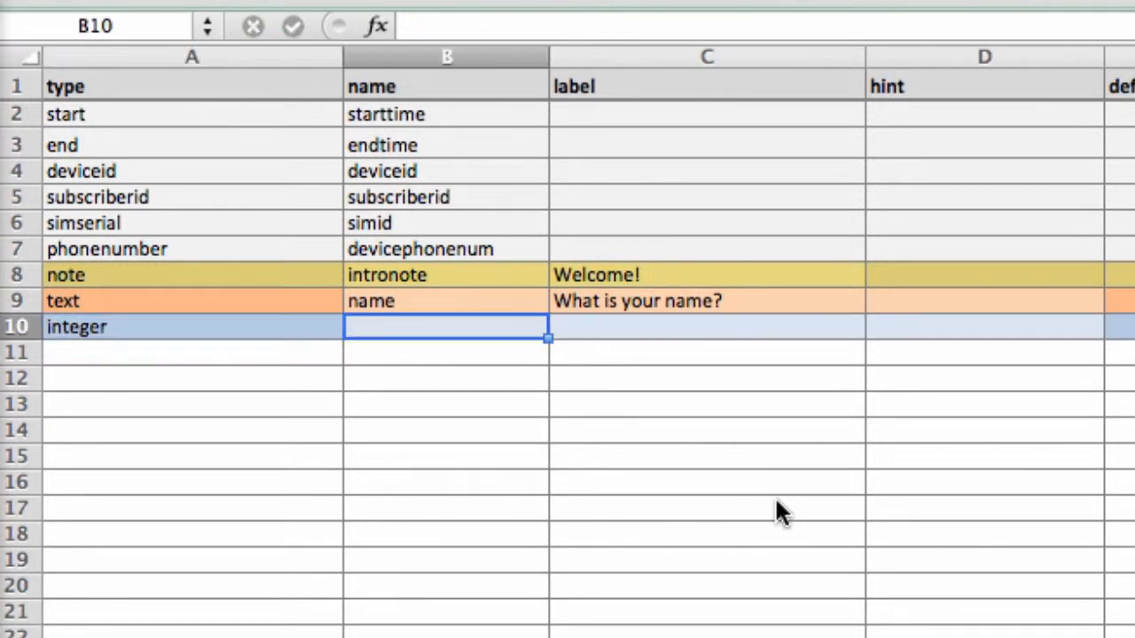
pyautogui.write('age')
pyautogui.press('Tab')
pyautogui.write('What is ')
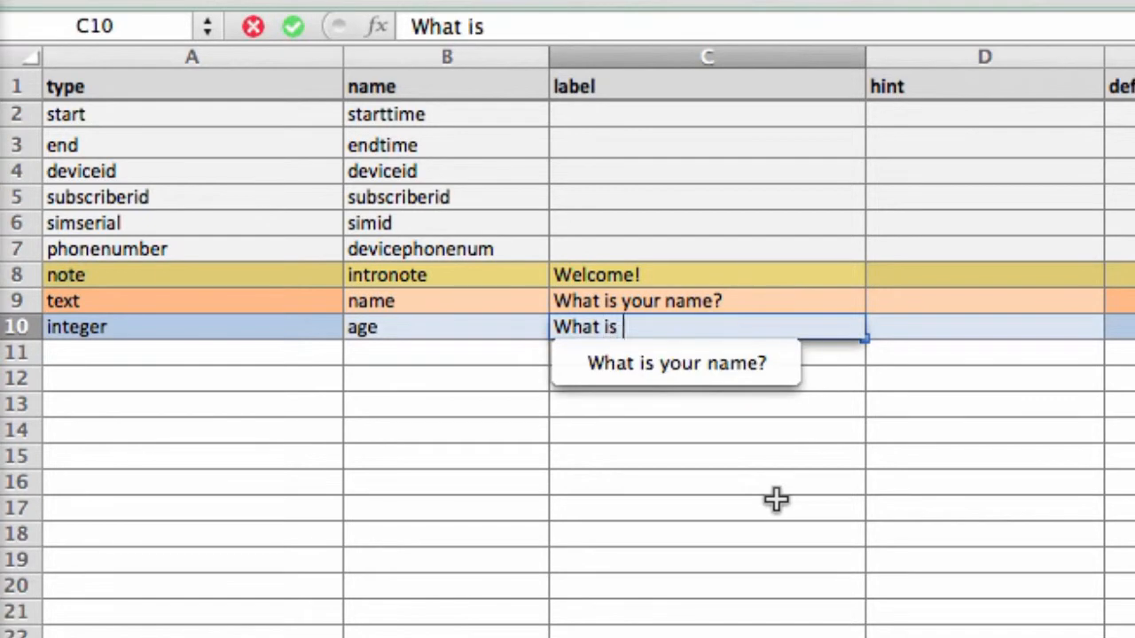
pyautogui.write('your age?')
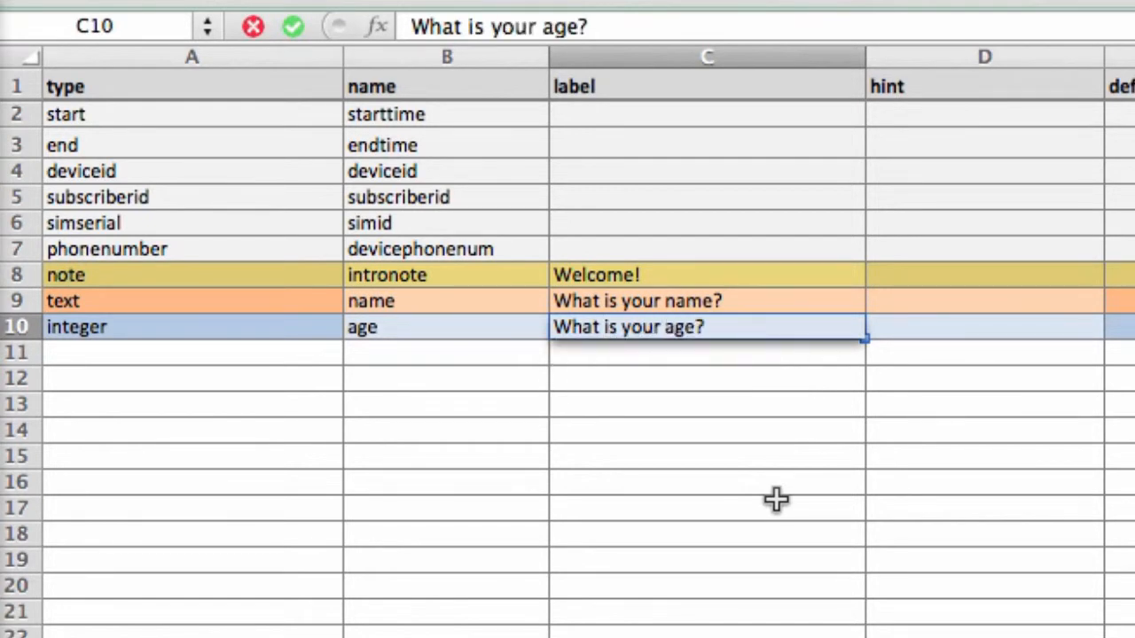
pyautogui.press('Return')
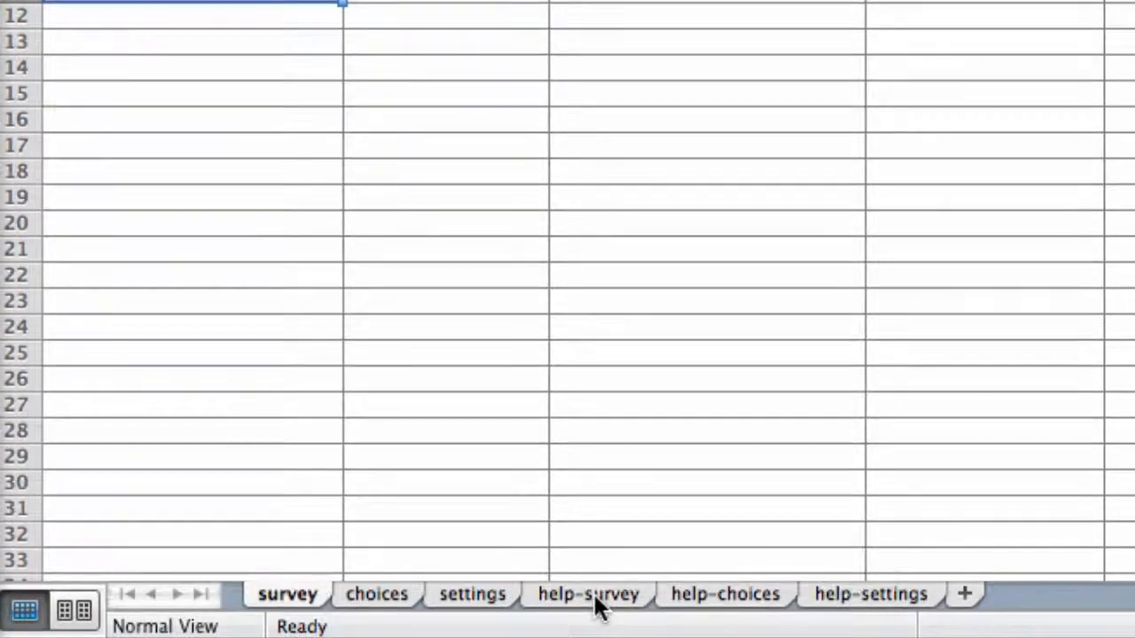
pyautogui.click(594, 603)
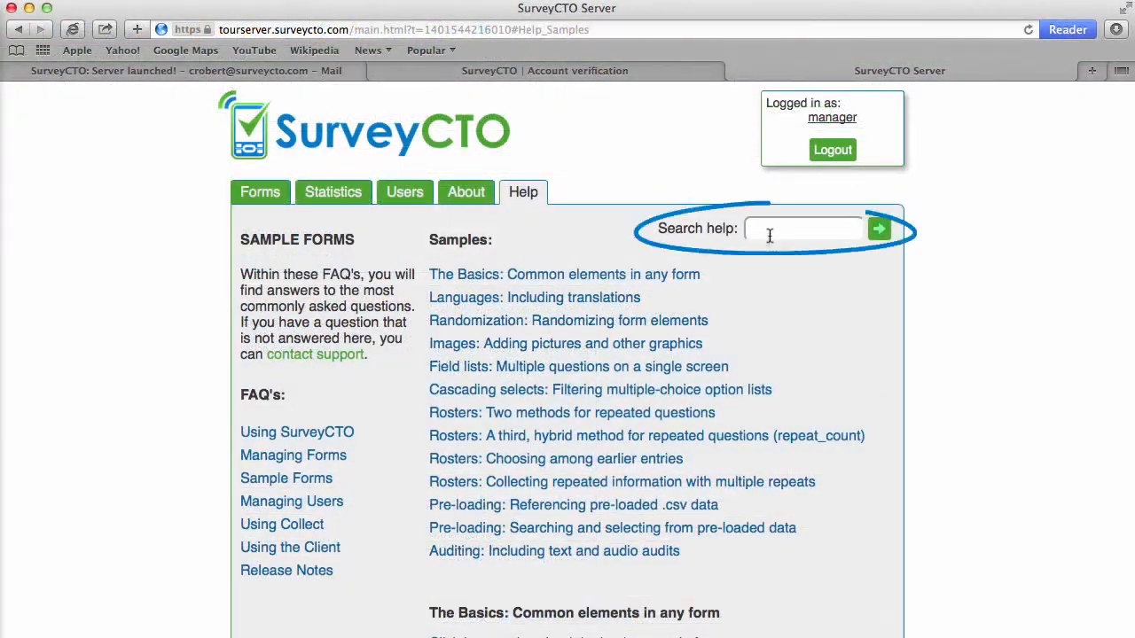
# - Return to the Forms page and open the Actions menu on the [NEW FORM] row
pyautogui.click(770, 233)
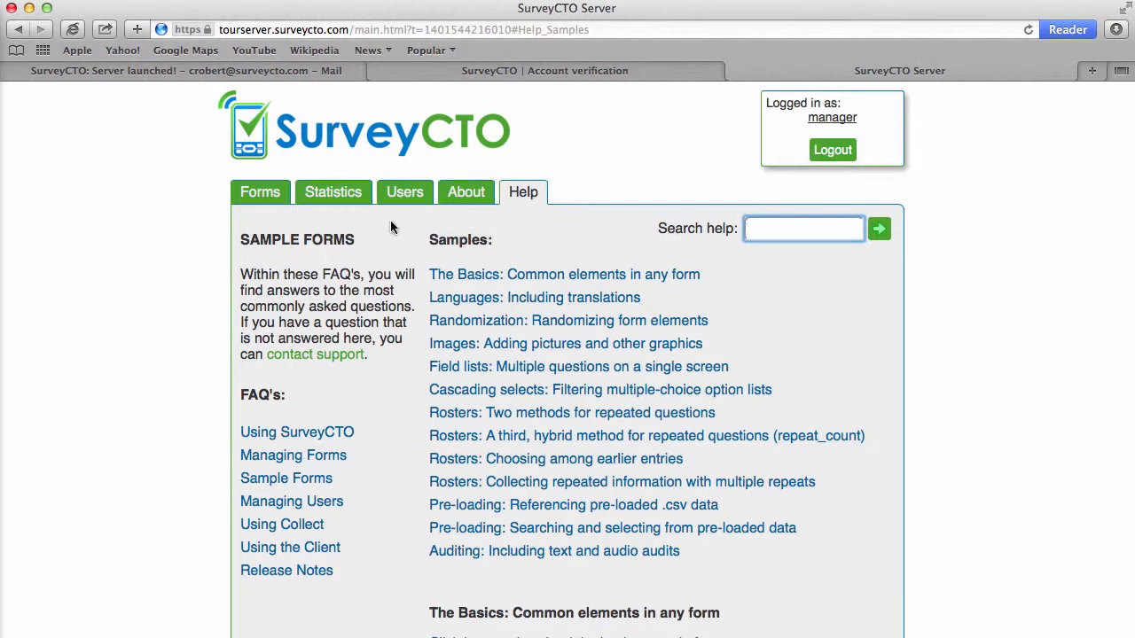
pyautogui.click(261, 195)
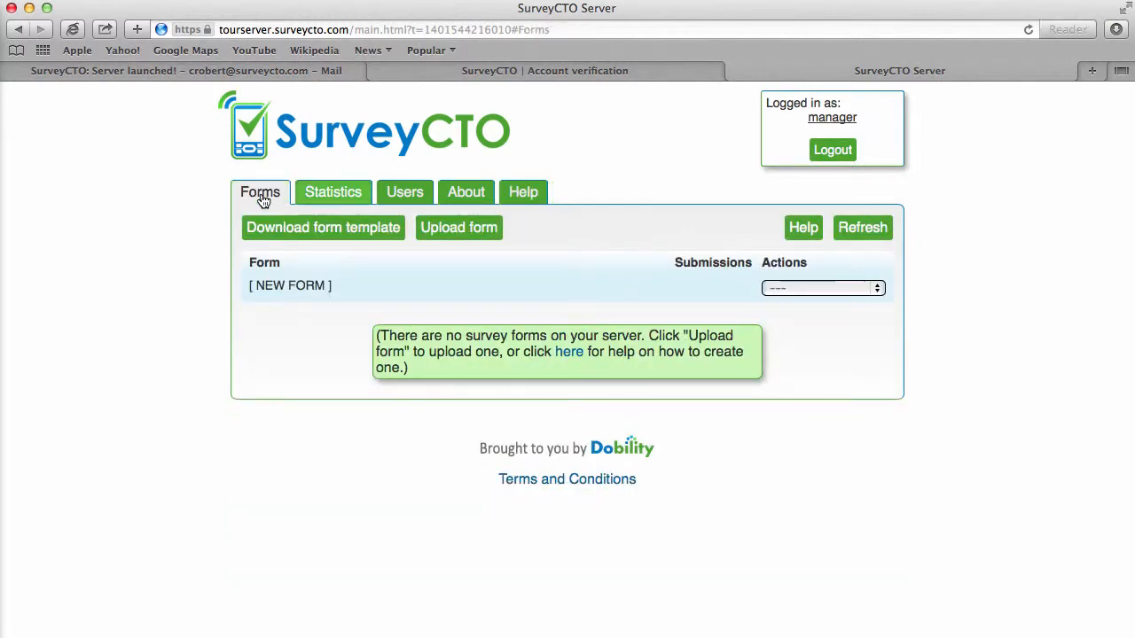
pyautogui.click(836, 289)
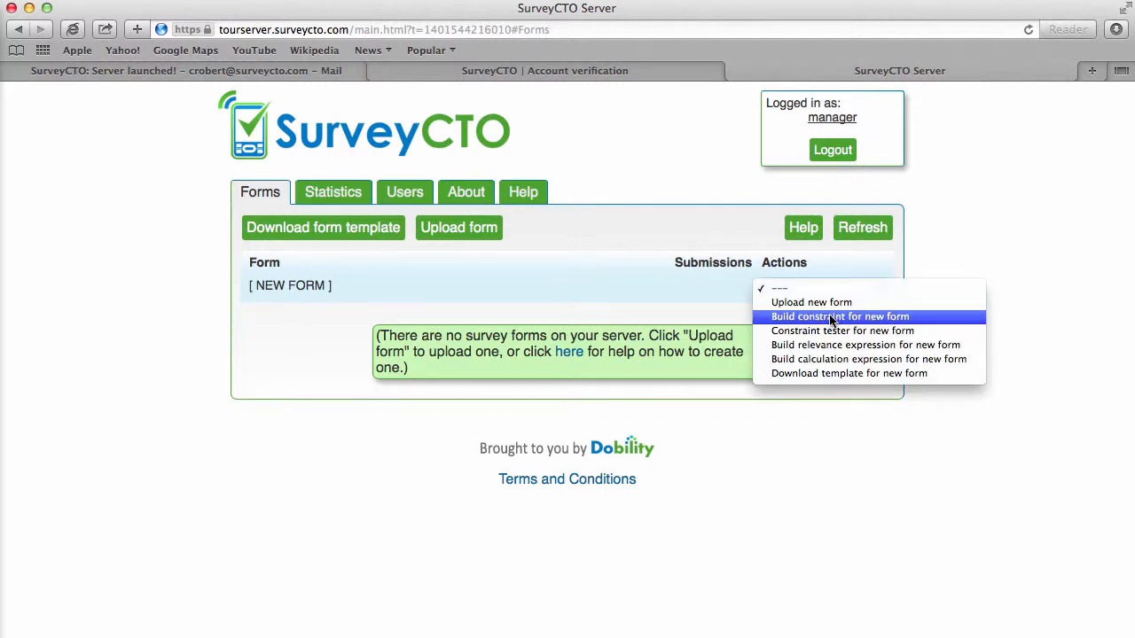
# - Build a Numeric constraint with minimum 3 and maximum 100
pyautogui.click(832, 317)
pyautogui.click(474, 415)
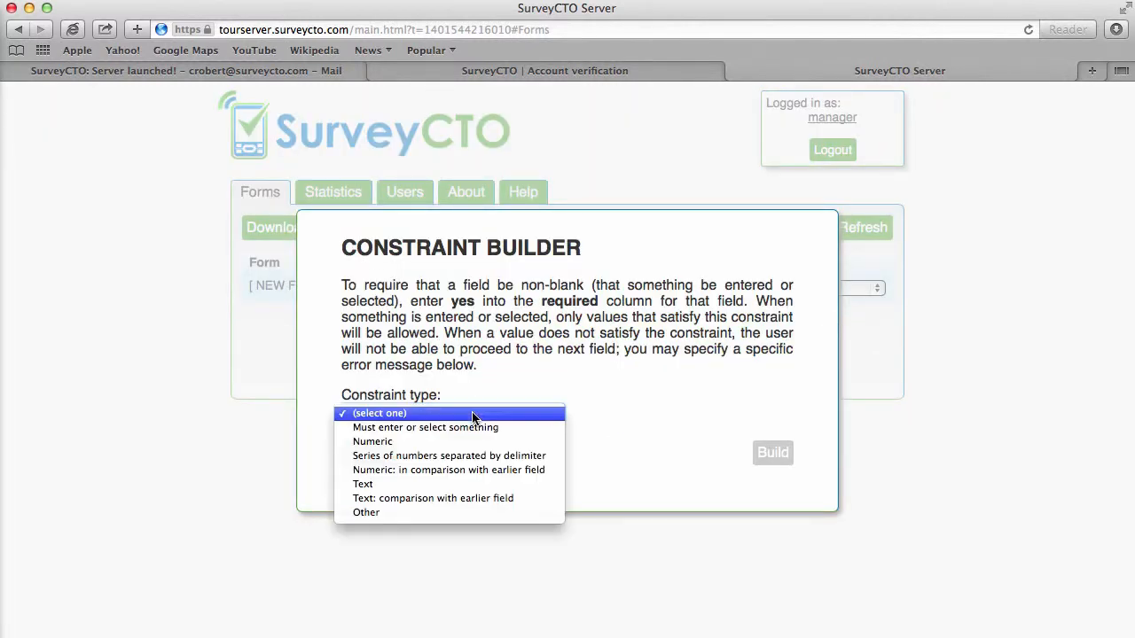
pyautogui.click(464, 444)
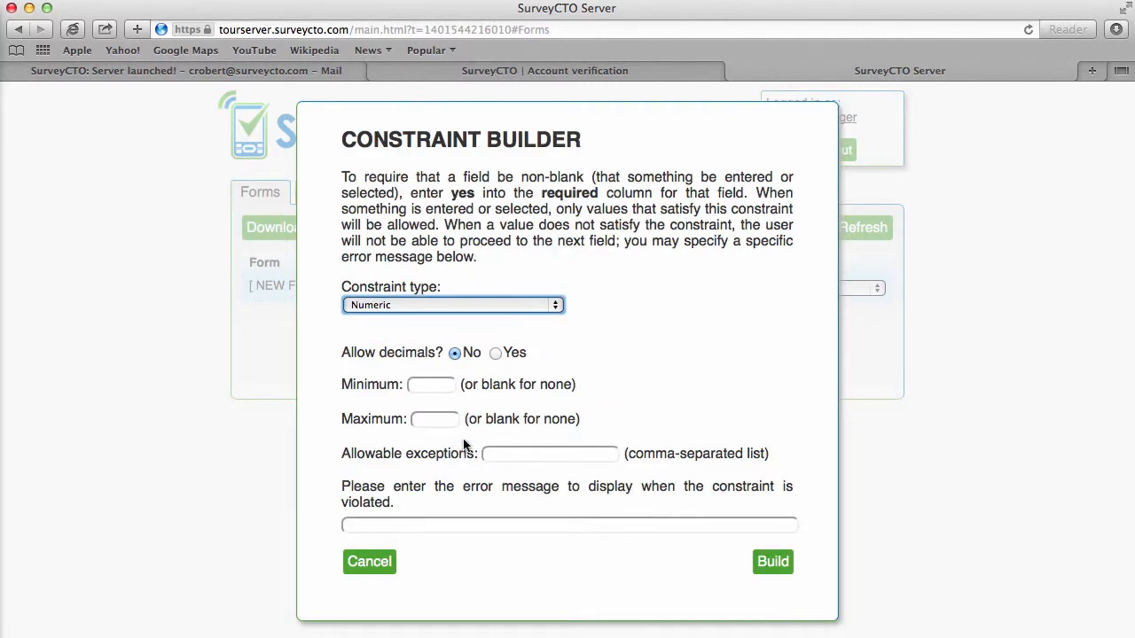
pyautogui.click(432, 384)
pyautogui.write('3')
pyautogui.press('Tab')
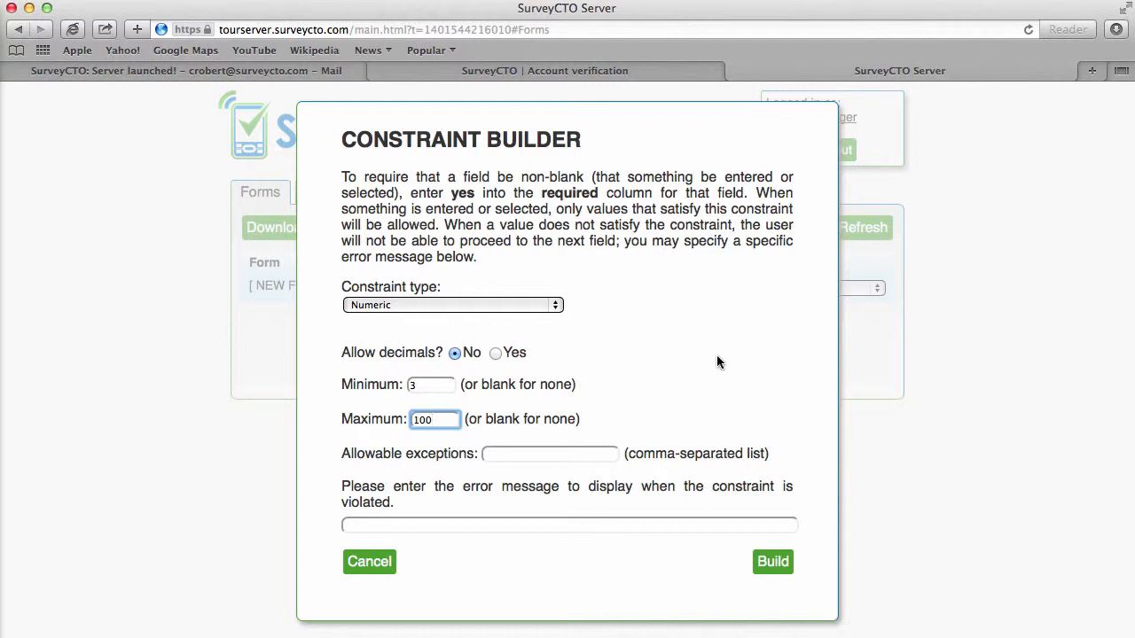
pyautogui.click(772, 562)
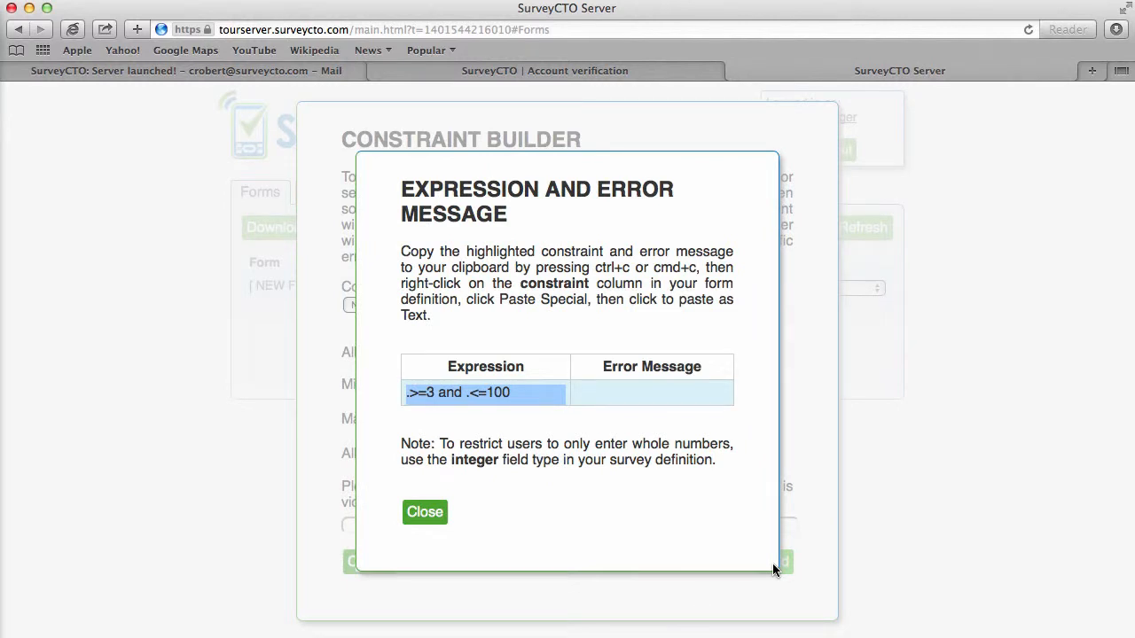
# - Paste the expression .>=3 and .<=100 into the age row's constraint cell G10 in Excel
pyautogui.press('super+c')
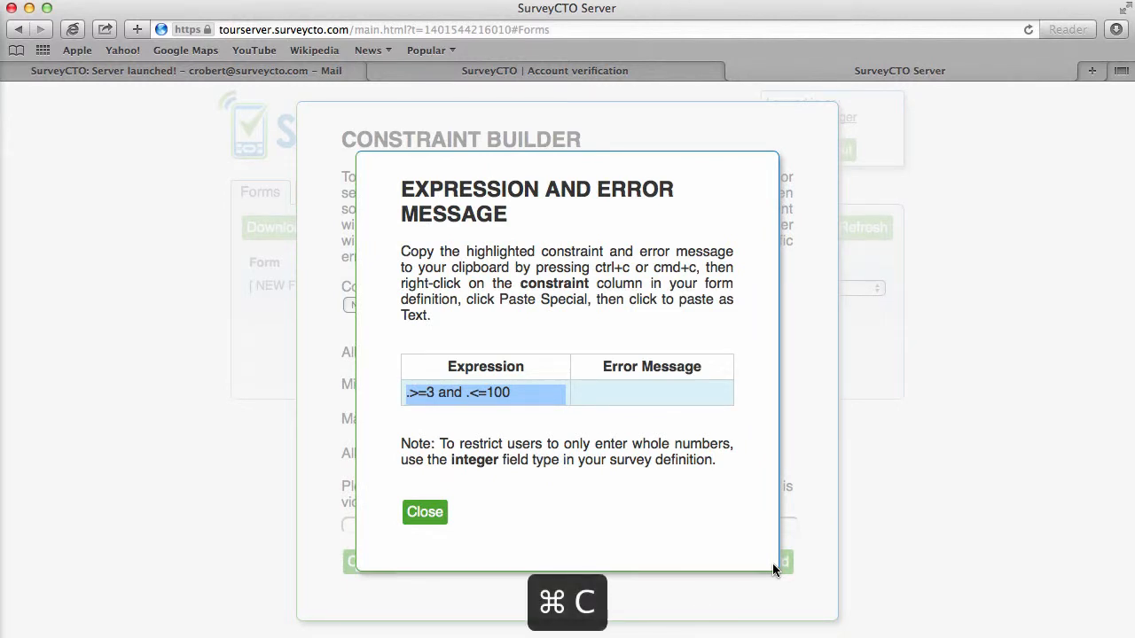
pyautogui.press('super+Tab')
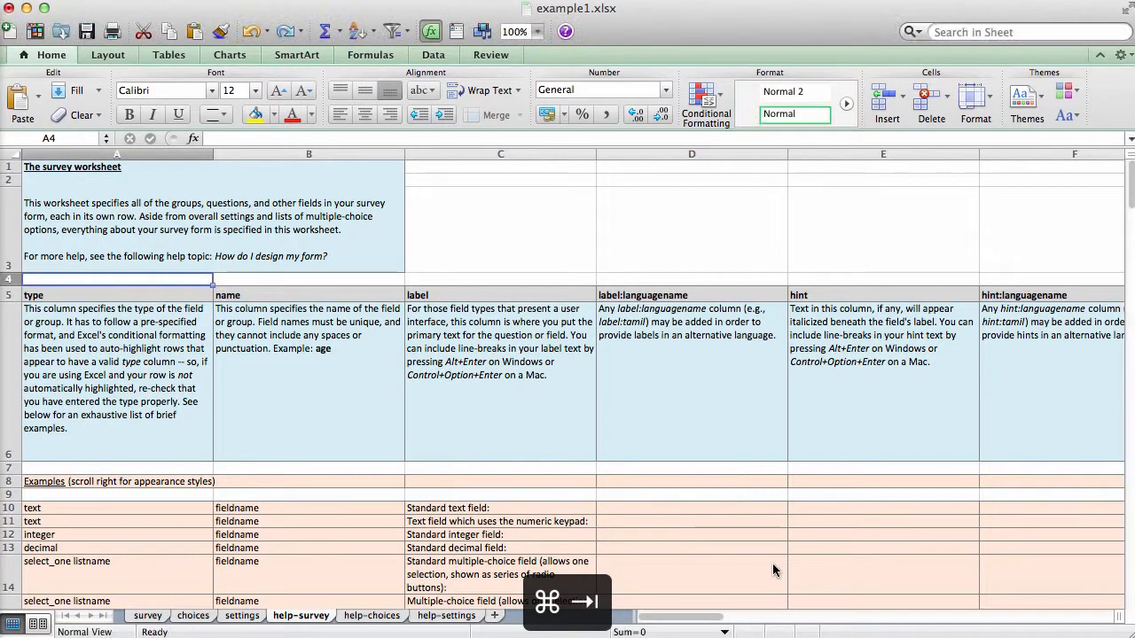
pyautogui.click(145, 617)
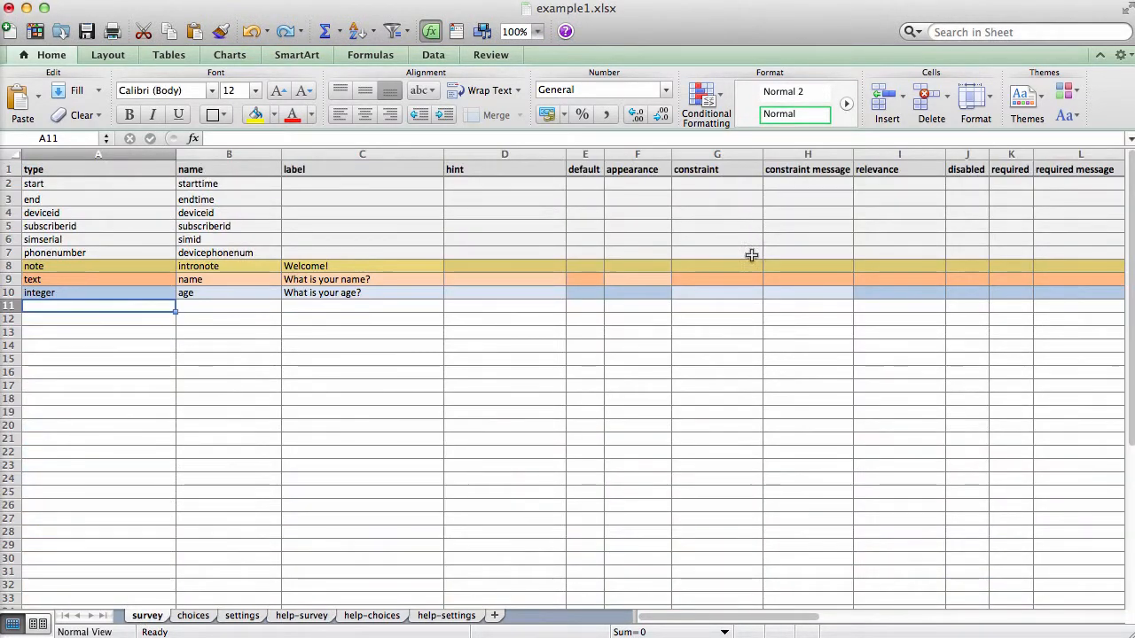
pyautogui.click(714, 293)
pyautogui.press('super+v')
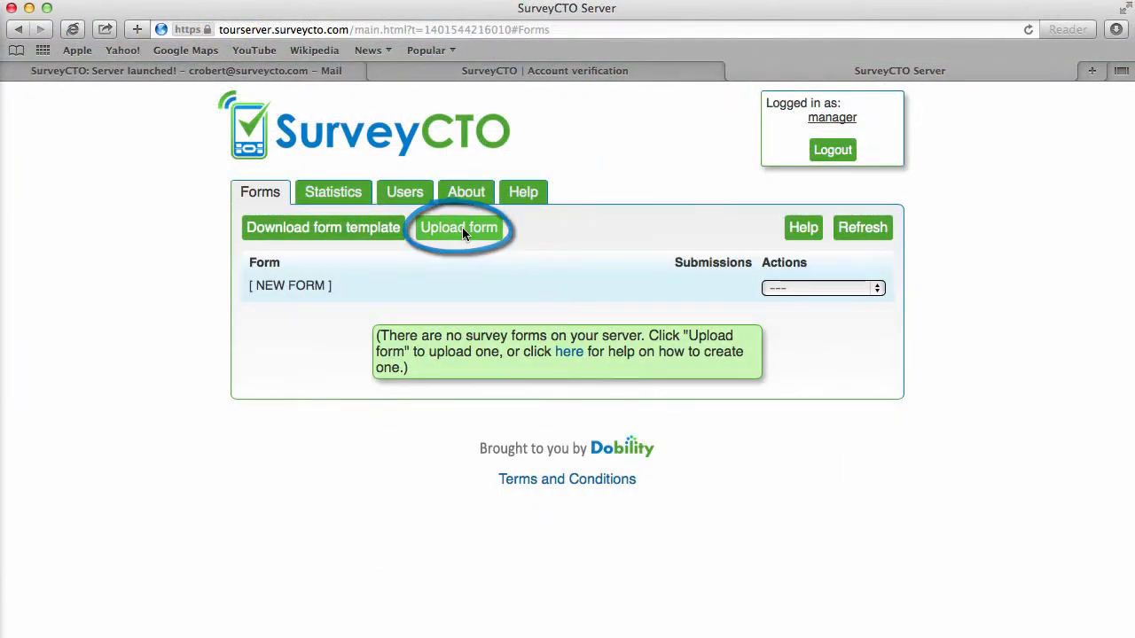
# - Upload example1.xlsx as a new form and dismiss the success message
pyautogui.click(461, 227)
pyautogui.click(432, 289)
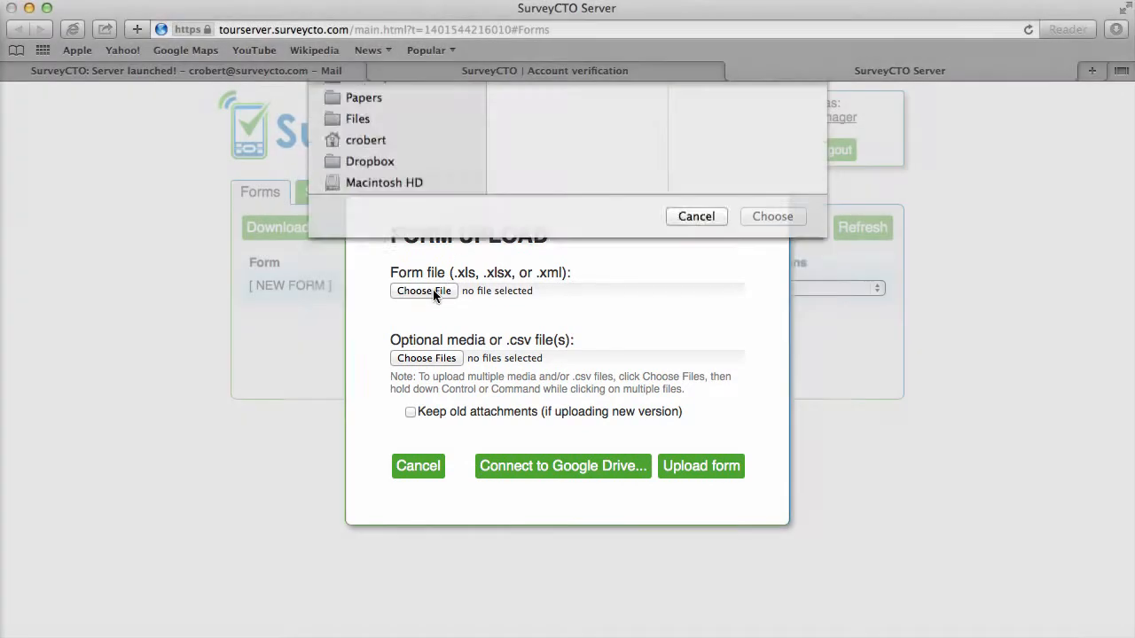
pyautogui.click(793, 150)
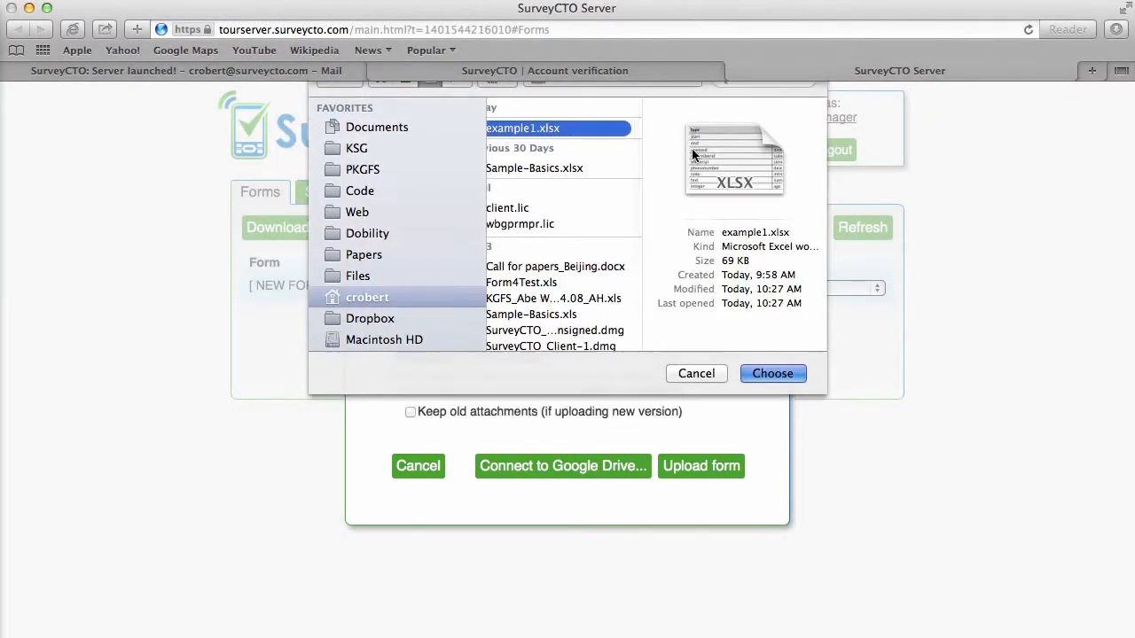
pyautogui.press('Return')
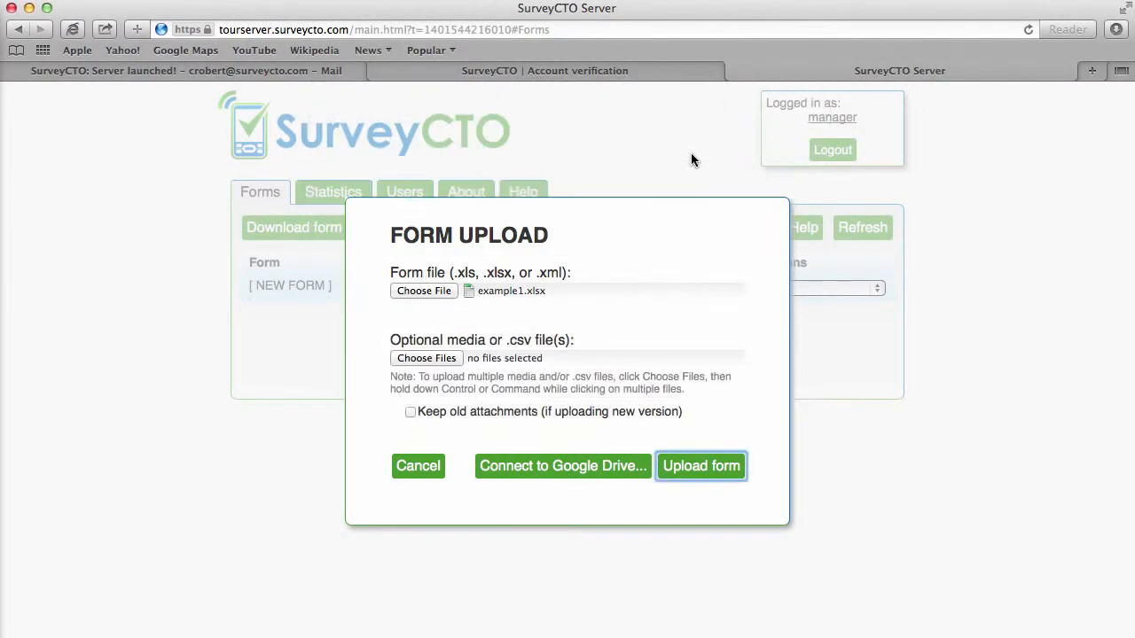
pyautogui.click(703, 465)
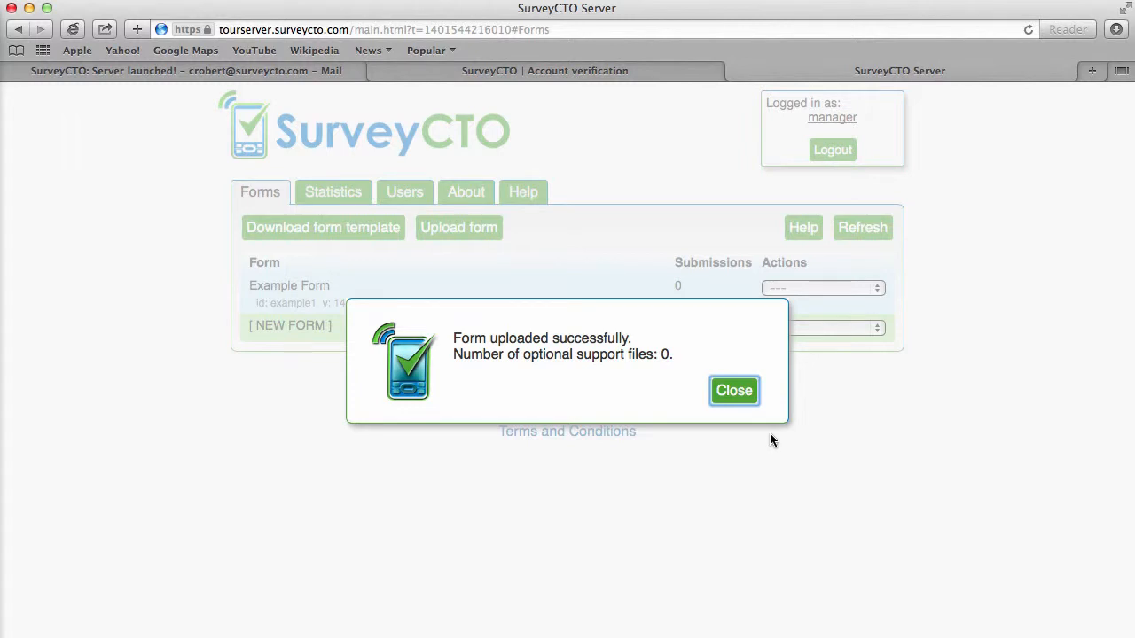
pyautogui.click(732, 388)
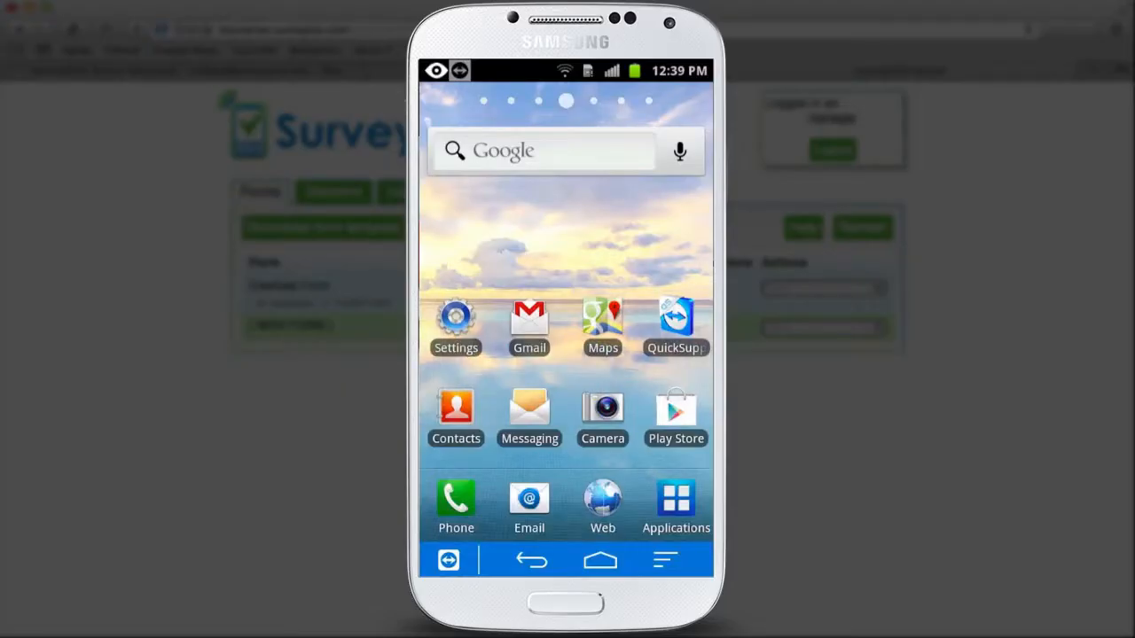
# - Download SurveyCTO_Collect-2.apk in the phone browser, install it, and launch SurveyCTO Collect
pyautogui.click(607, 501)
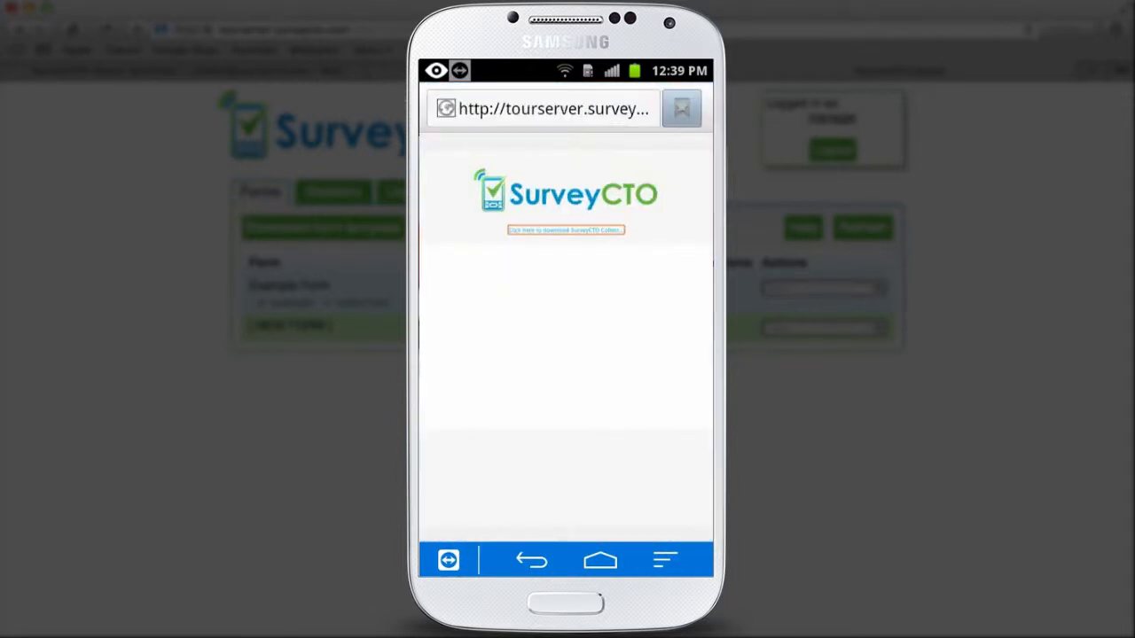
pyautogui.click(564, 231)
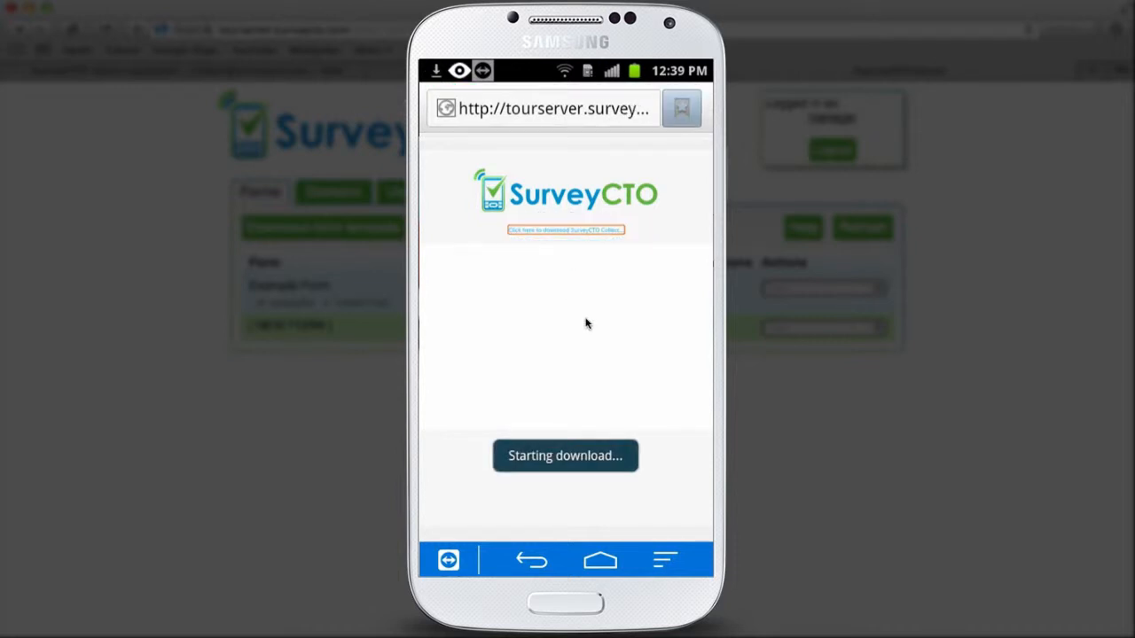
pyautogui.moveTo(585, 70); pyautogui.dragTo(620, 390)
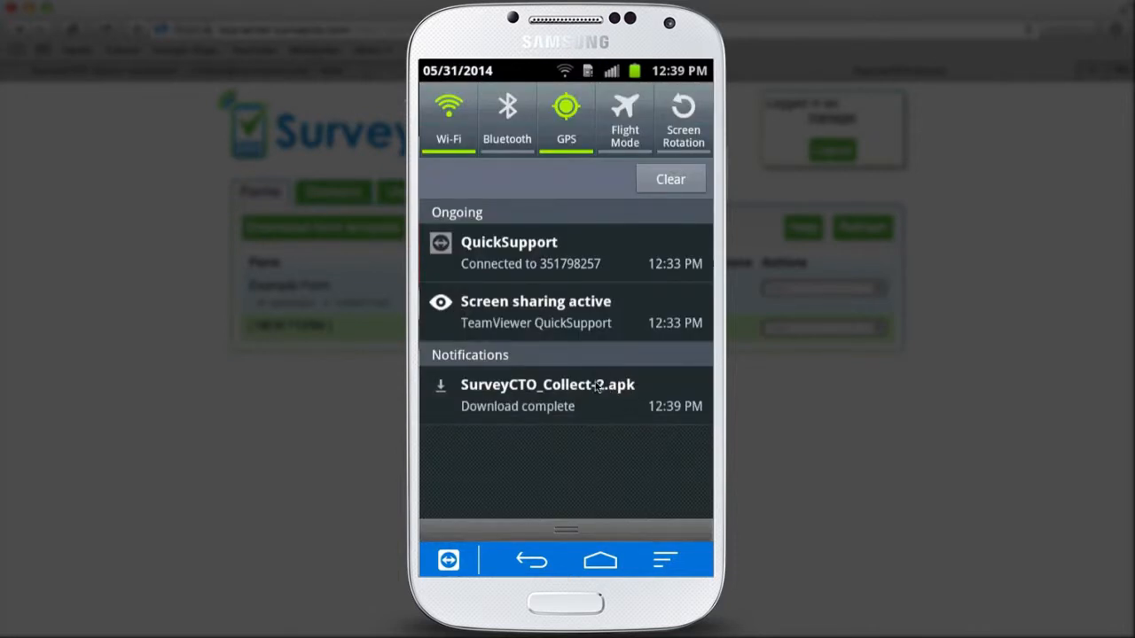
pyautogui.click(554, 394)
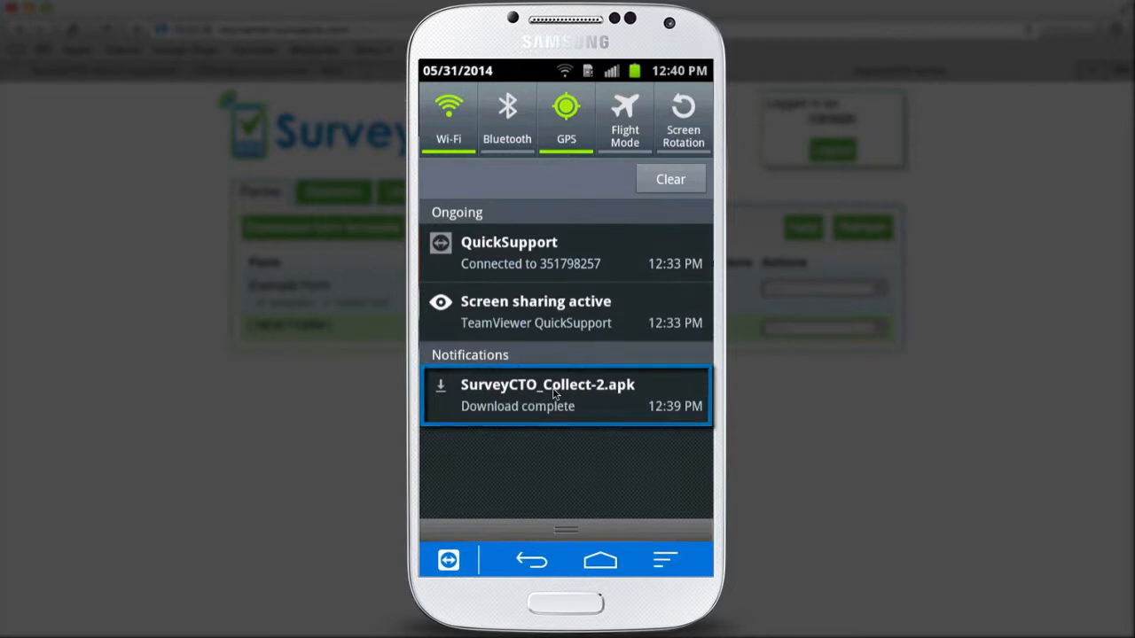
pyautogui.click(567, 280)
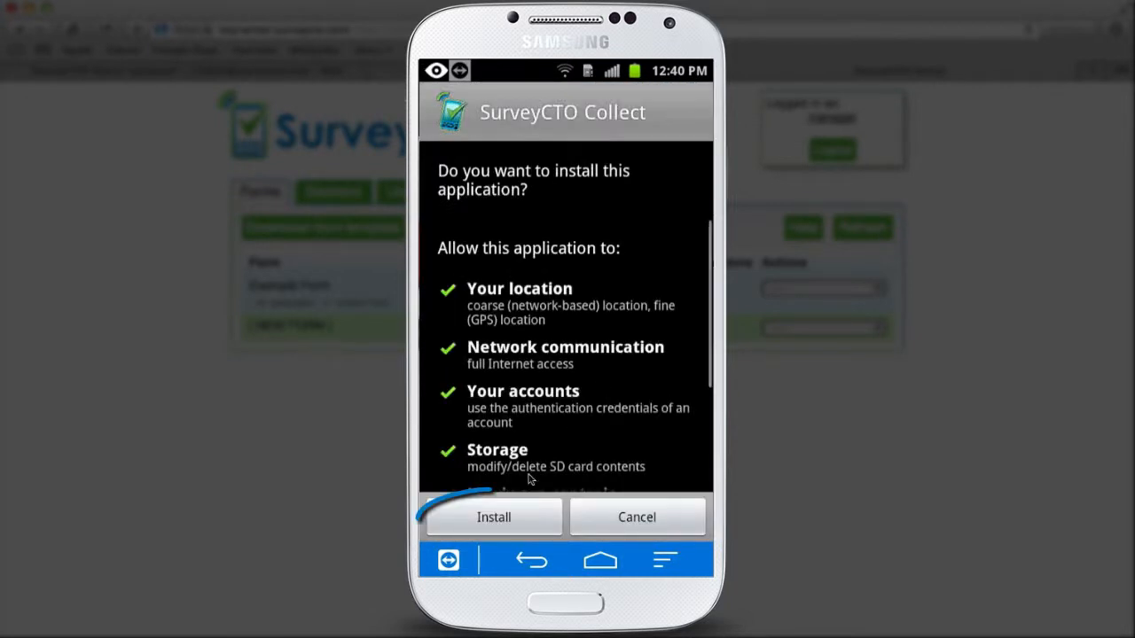
pyautogui.click(511, 518)
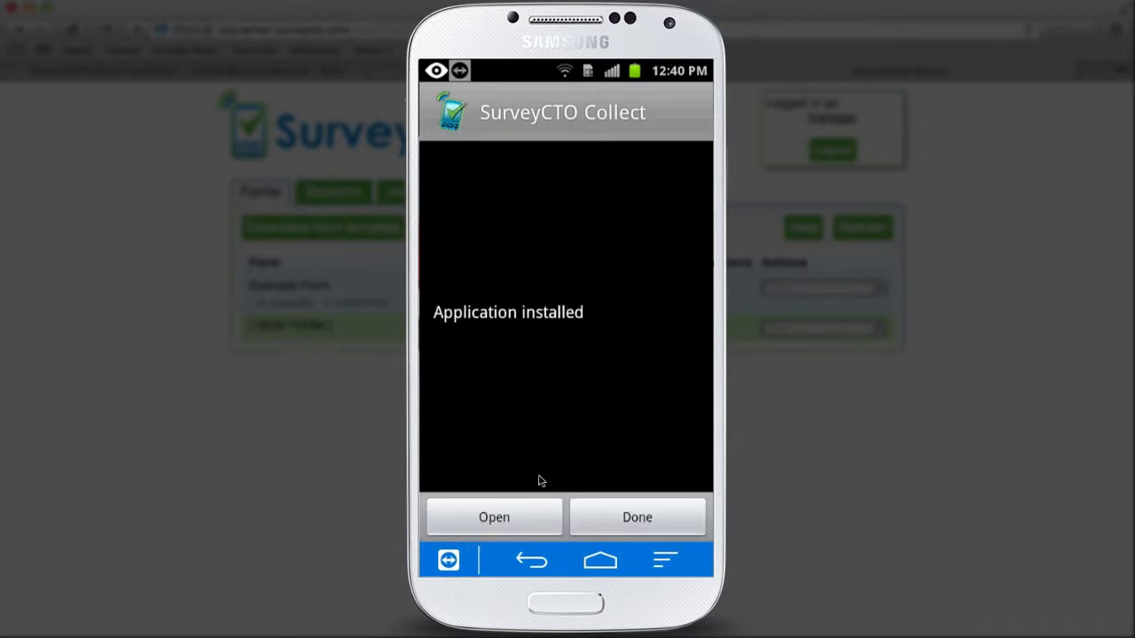
pyautogui.click(506, 519)
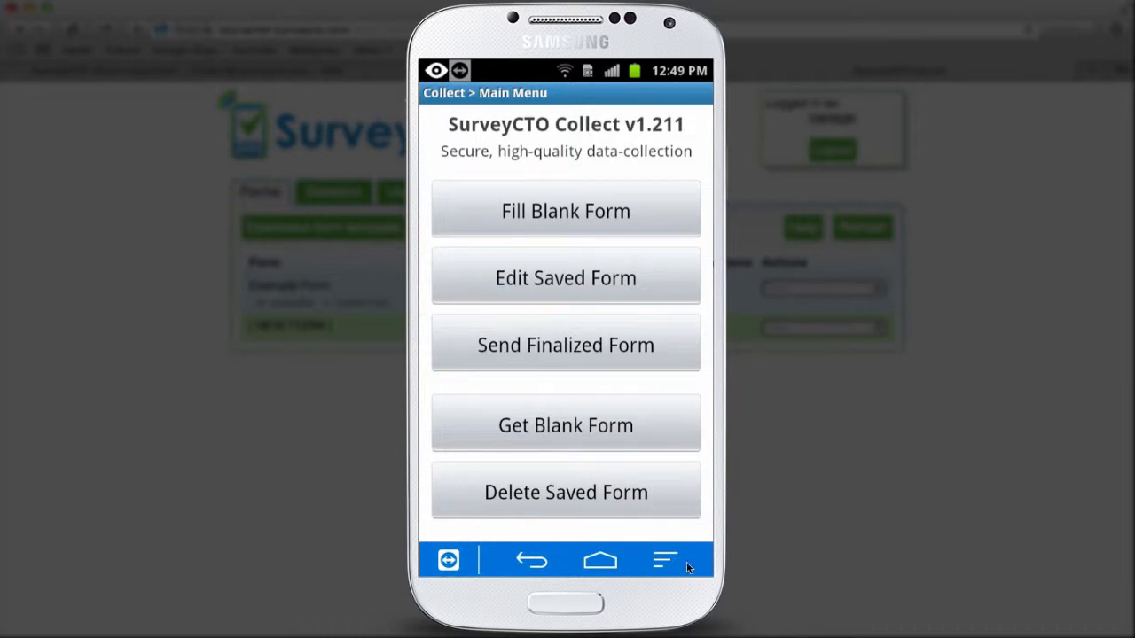
# - In Collect's General Settings, replace the server name with tourserver
pyautogui.click(686, 562)
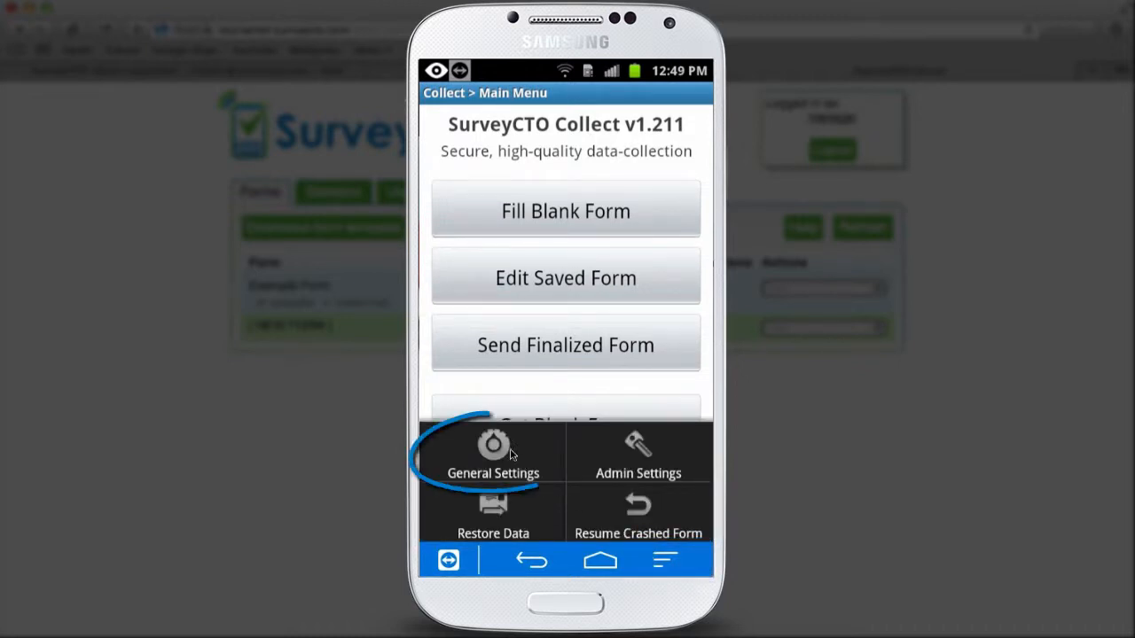
pyautogui.click(493, 447)
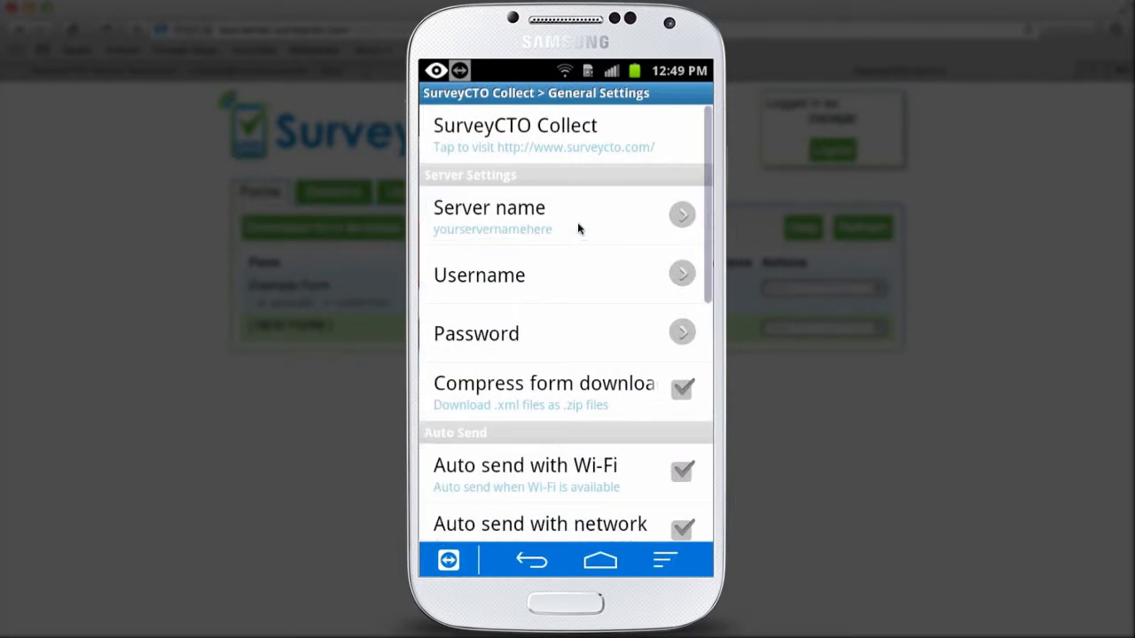
pyautogui.click(578, 229)
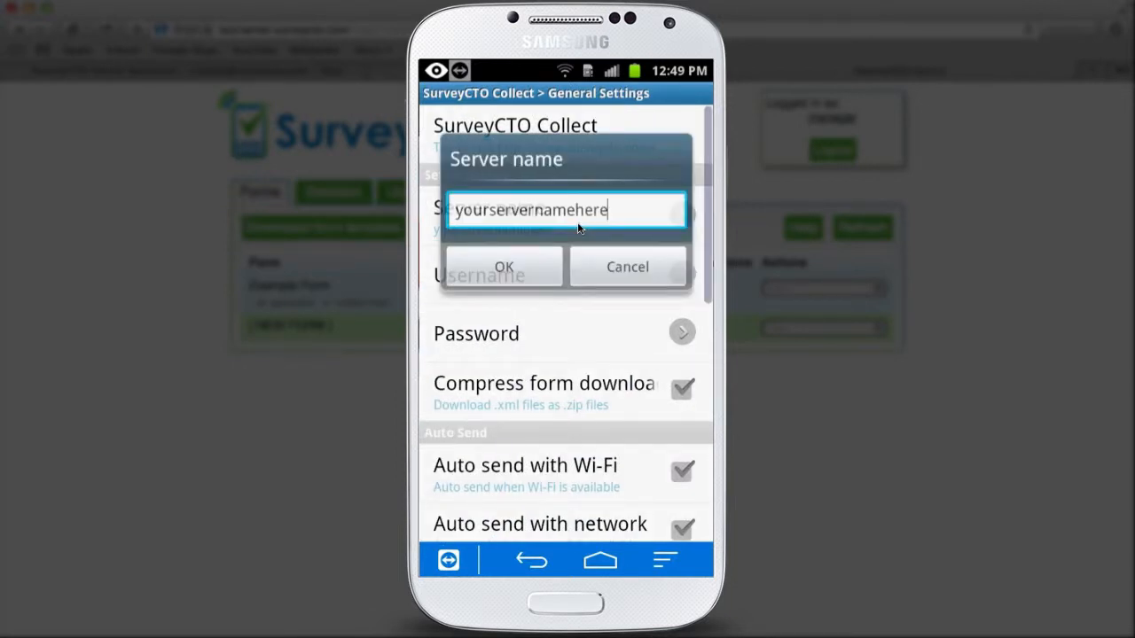
pyautogui.hotkey('ctrl', 'a')
pyautogui.press('BackSpace')
pyautogui.write('tourserver')
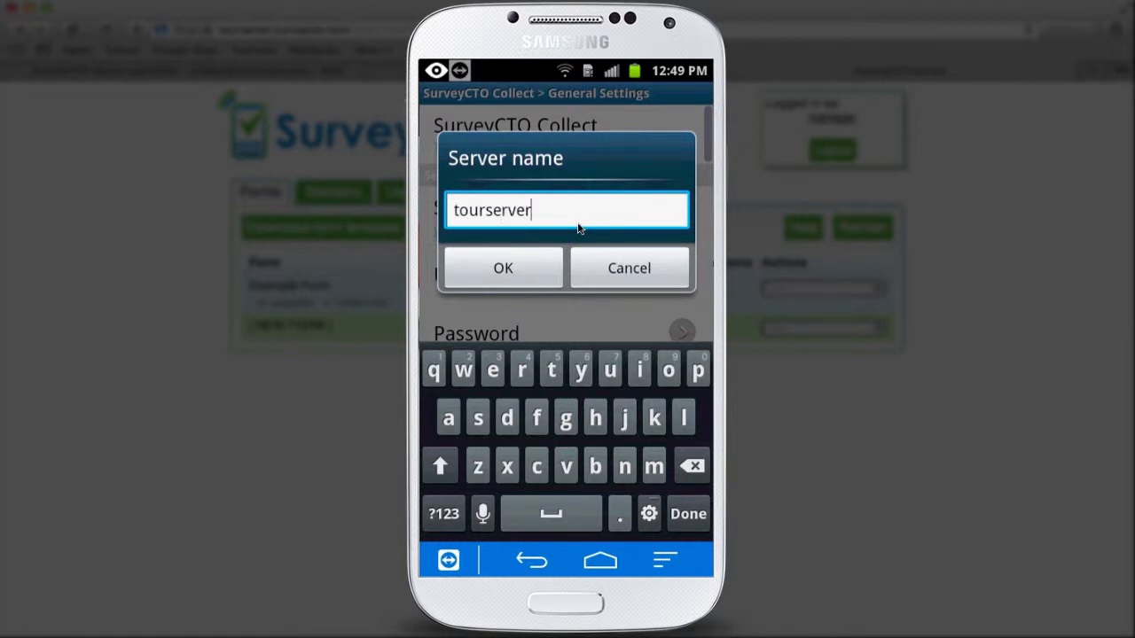
pyautogui.click(503, 268)
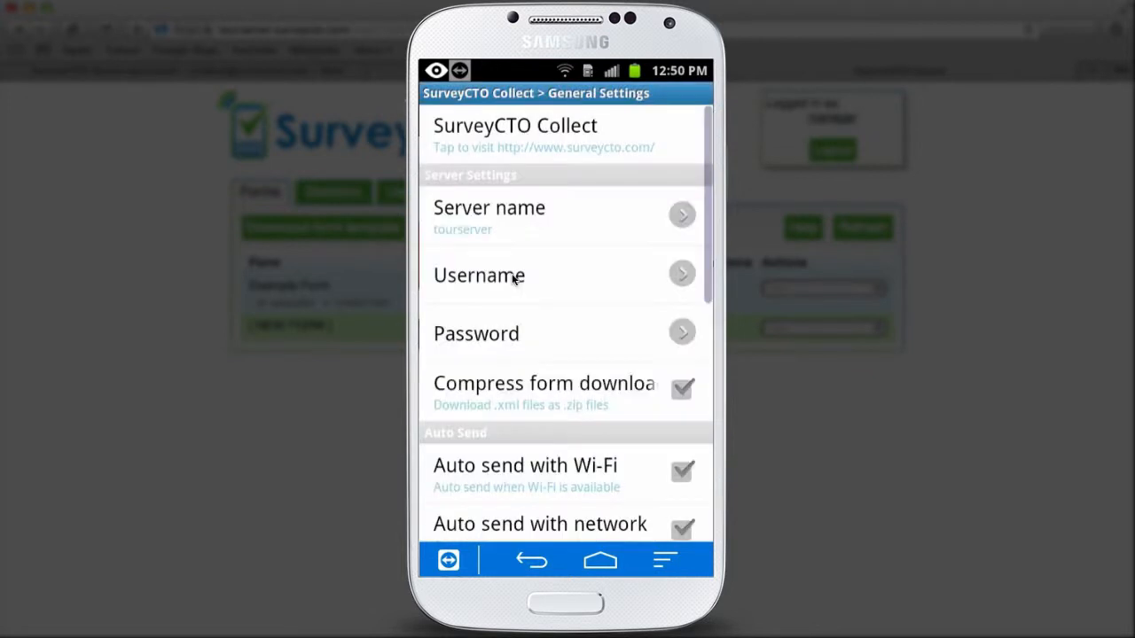
# - Enter the data collector's username and password, then go back to the Main Menu
pyautogui.click(534, 288)
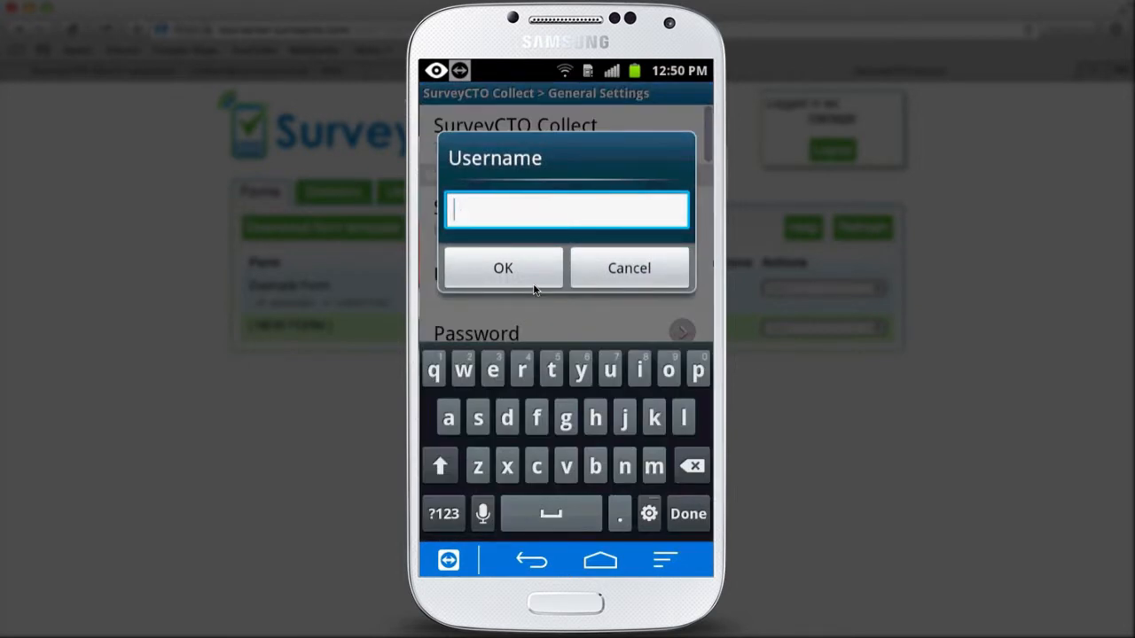
pyautogui.write('collector')
pyautogui.click(504, 268)
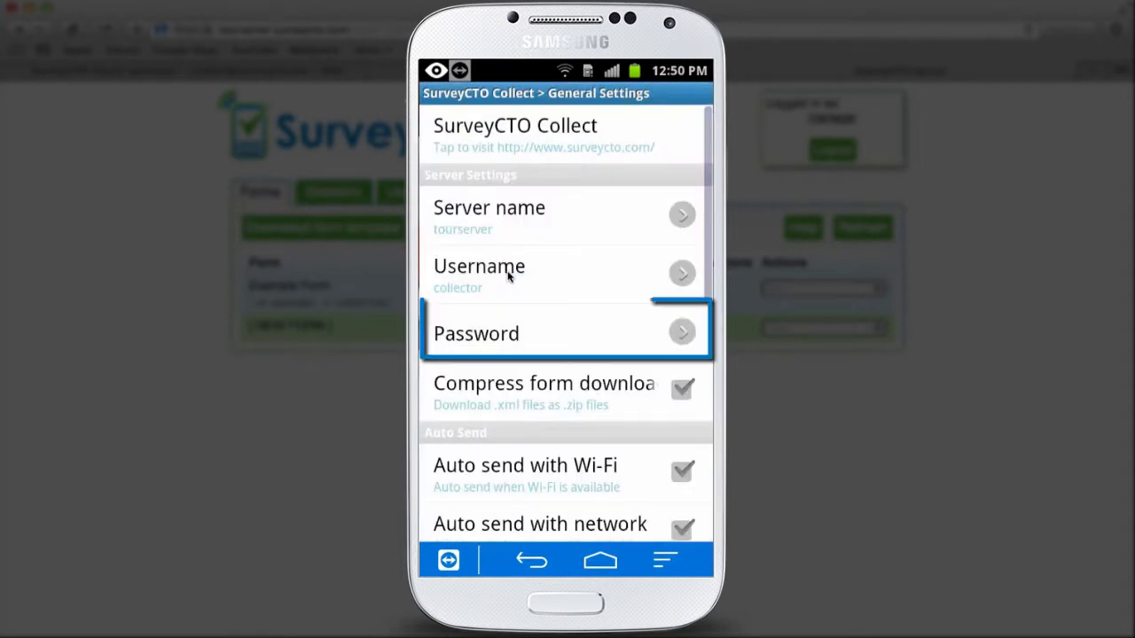
pyautogui.click(548, 342)
pyautogui.write('test123')
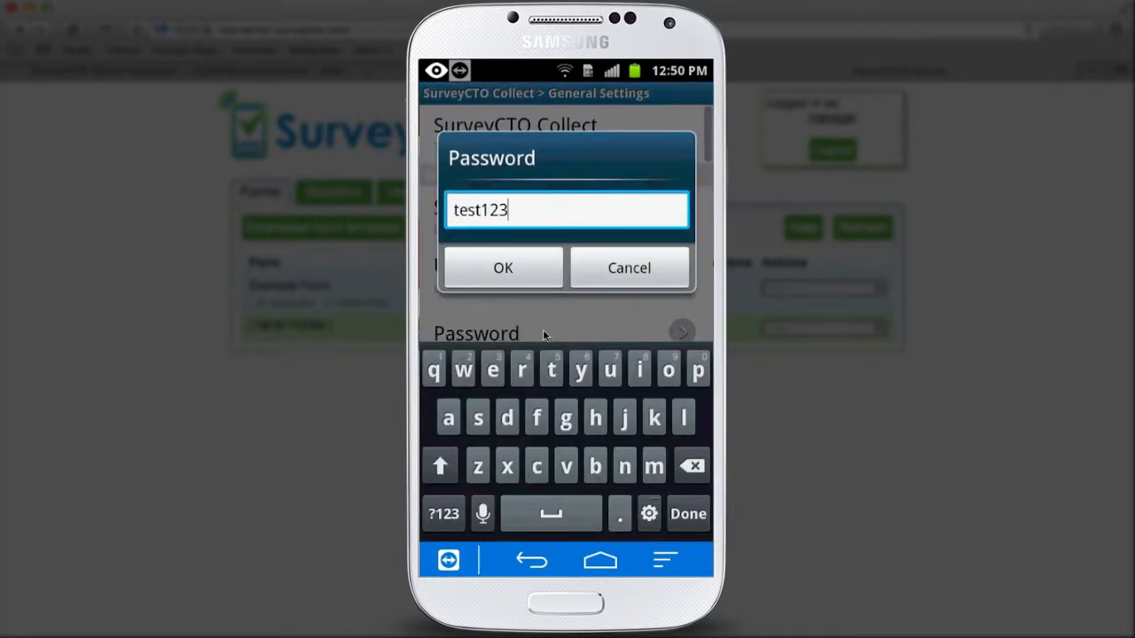
pyautogui.click(495, 269)
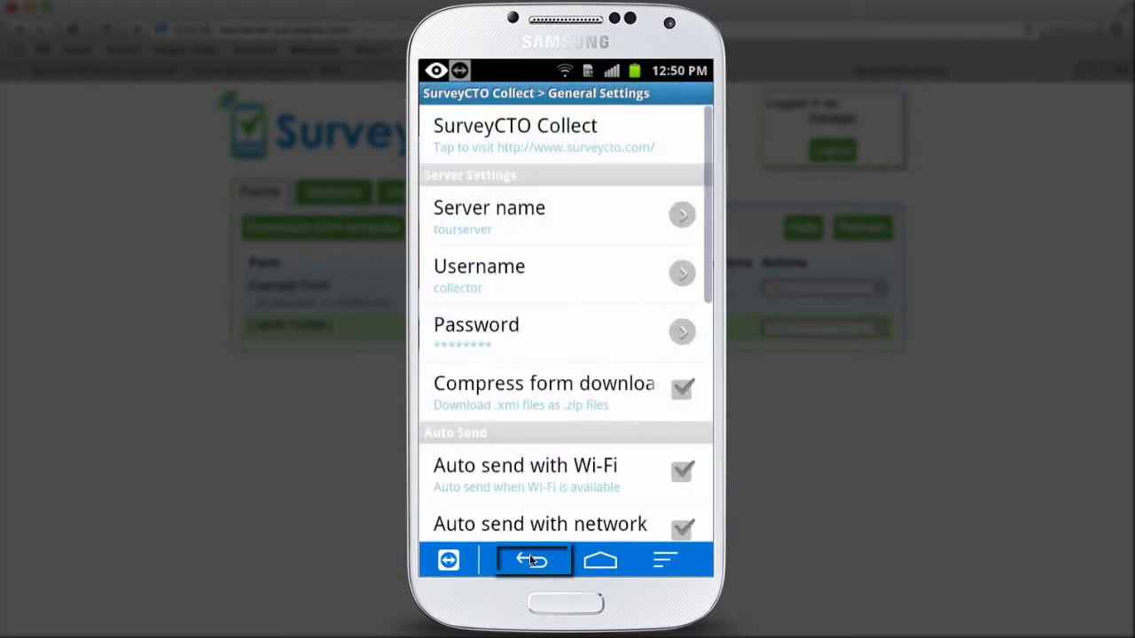
pyautogui.click(529, 558)
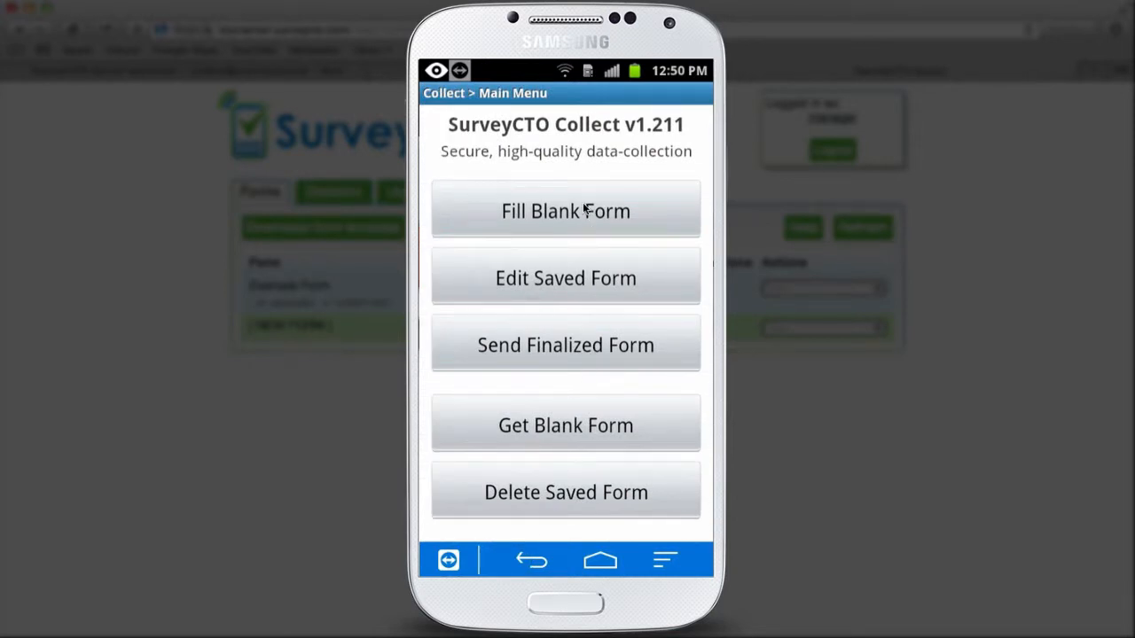
pyautogui.click(575, 424)
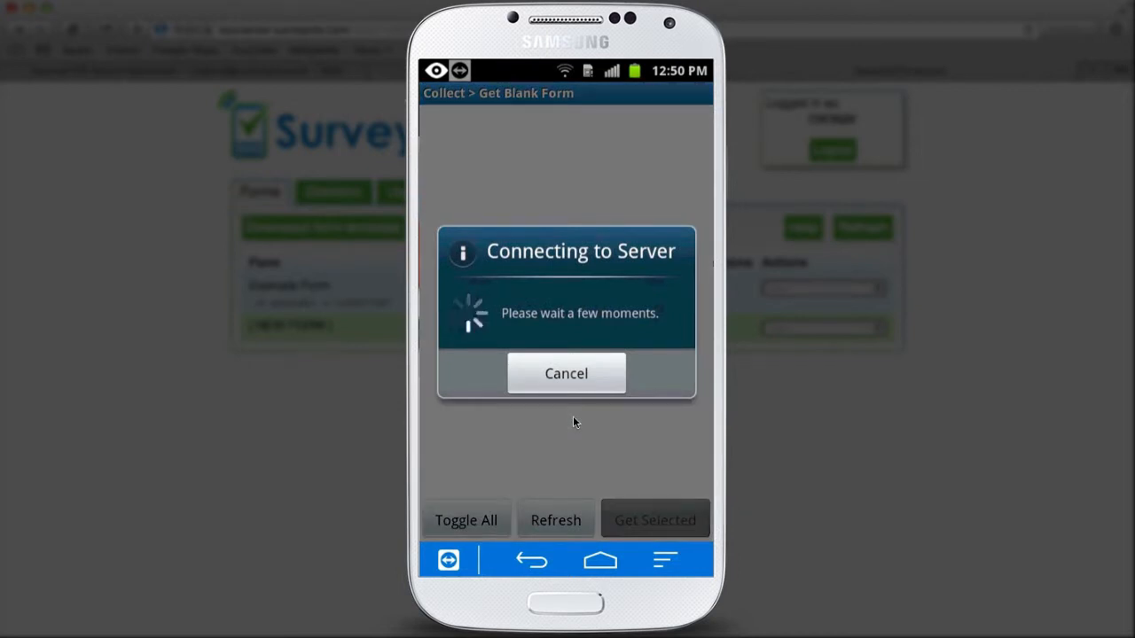
pyautogui.click(514, 457)
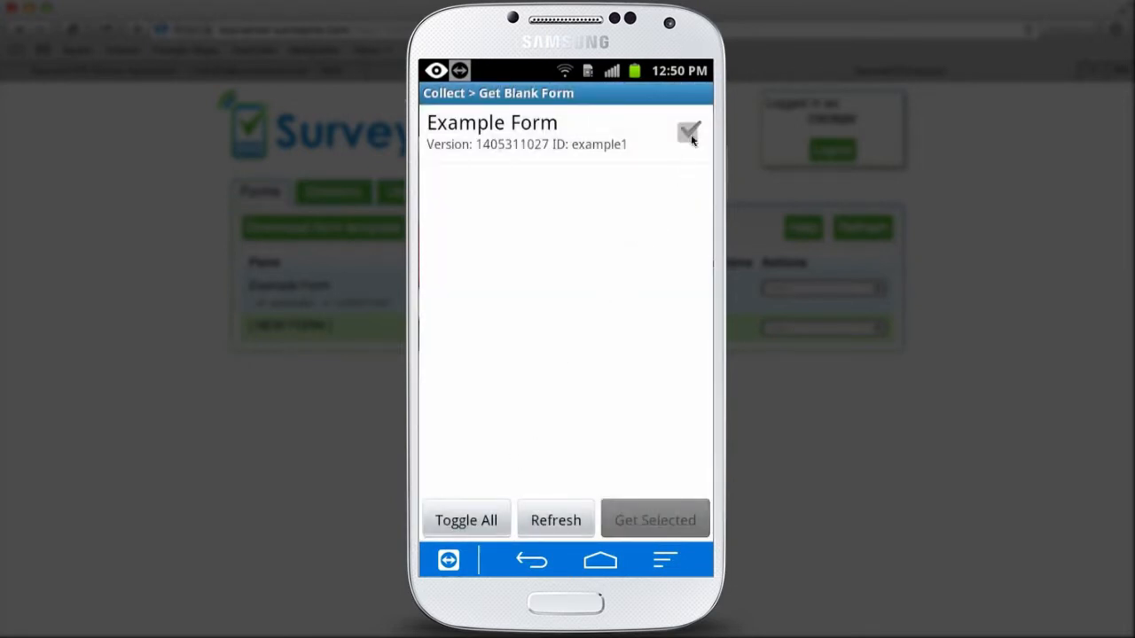
pyautogui.click(691, 138)
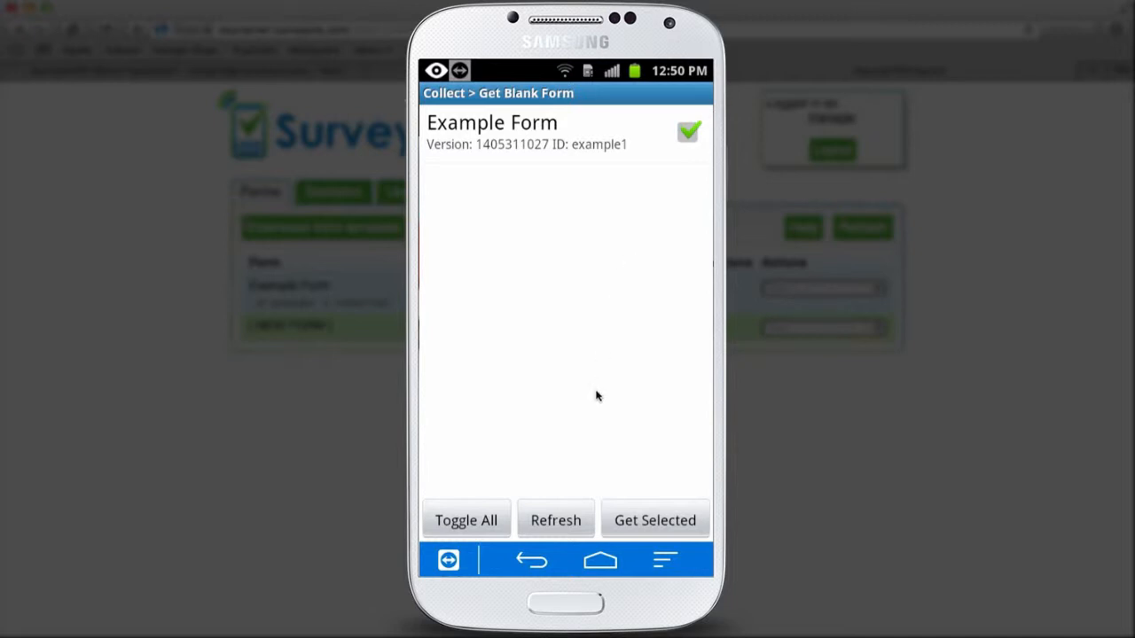
pyautogui.click(634, 524)
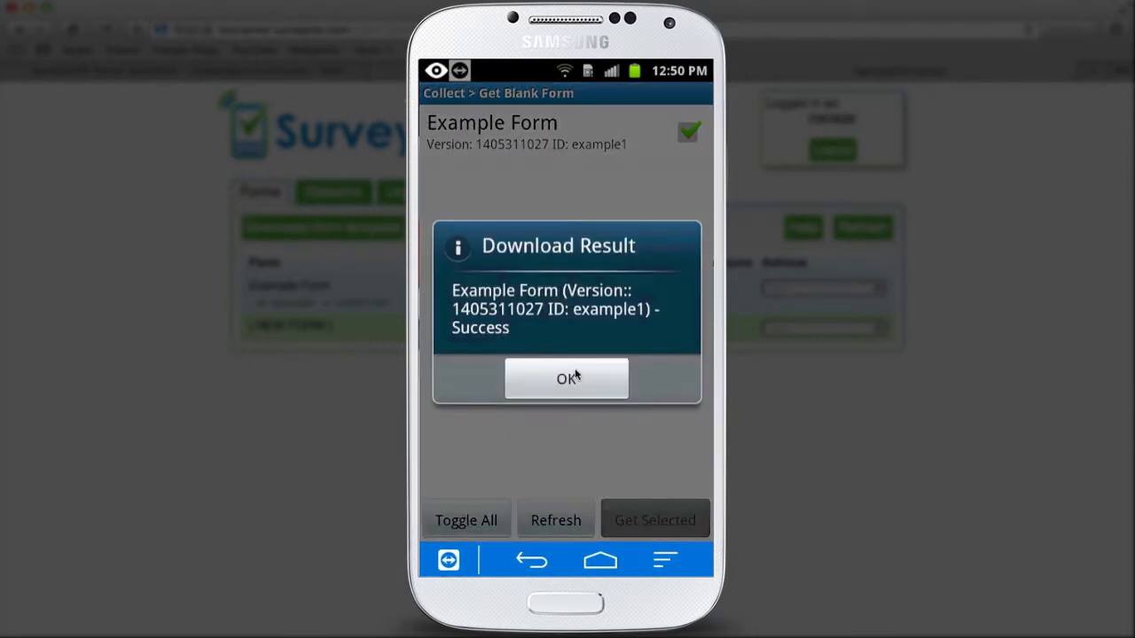
pyautogui.click(574, 382)
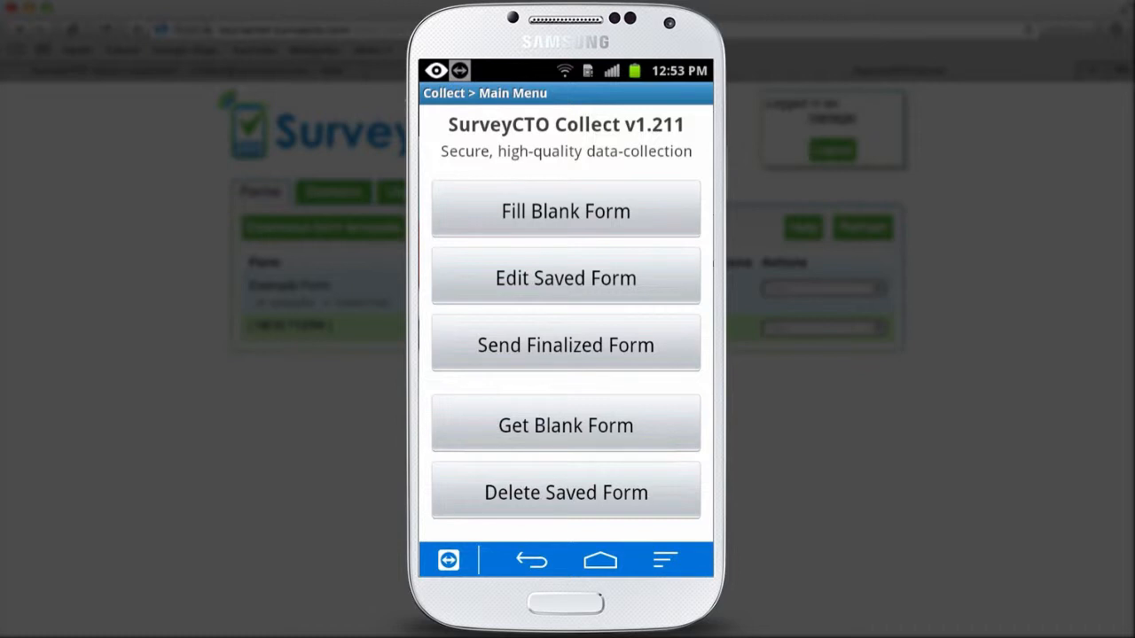
# - Fill a new Example Form with the respondent's name and age 20, then save it as finalized
pyautogui.click(571, 216)
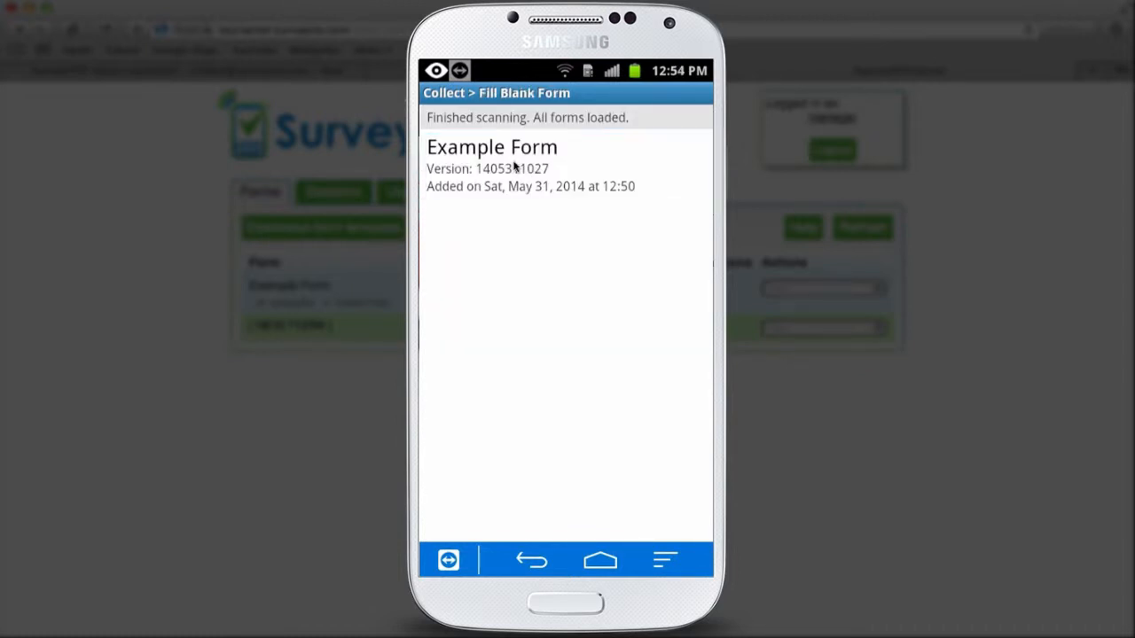
pyautogui.click(515, 168)
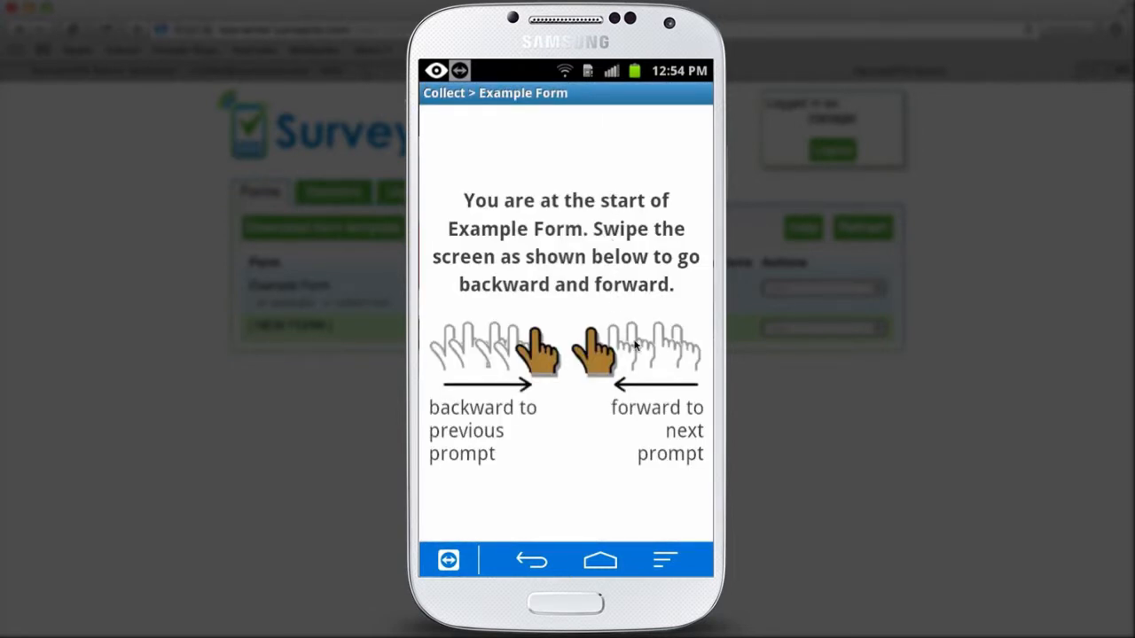
pyautogui.moveTo(642, 344); pyautogui.dragTo(435, 343)
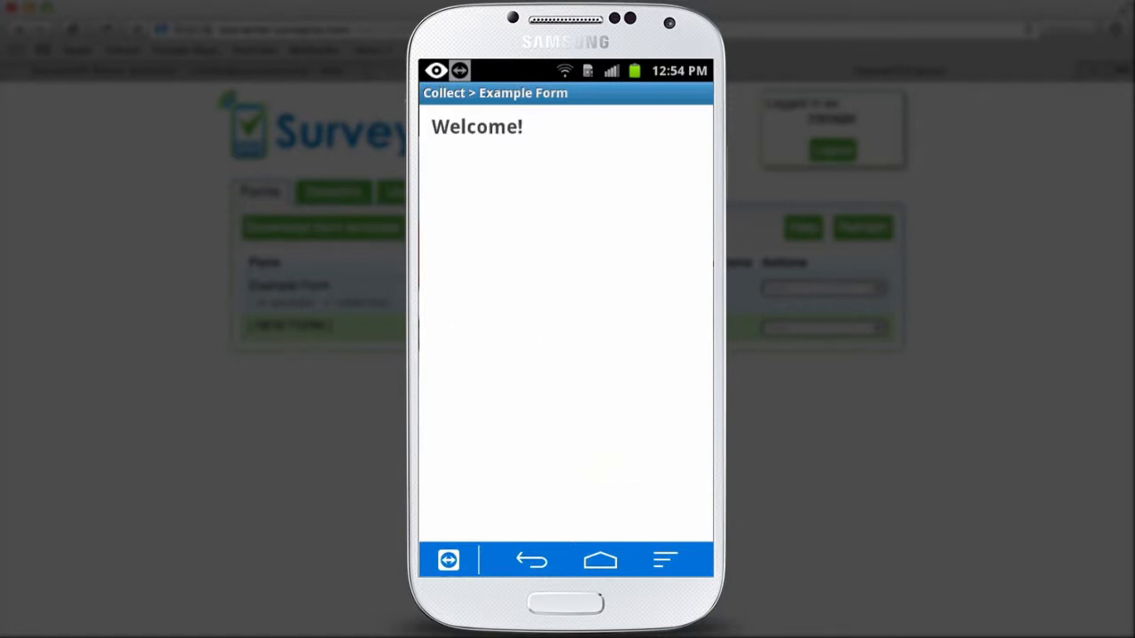
pyautogui.moveTo(637, 293); pyautogui.dragTo(547, 293)
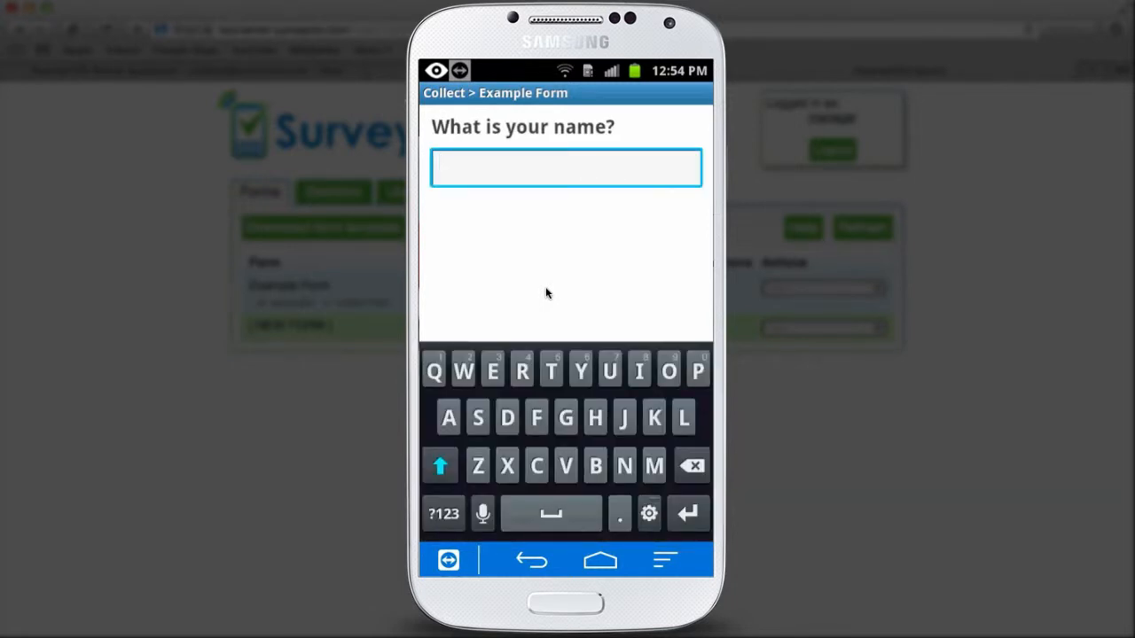
pyautogui.write('Chris')
pyautogui.moveTo(666, 279); pyautogui.dragTo(550, 279)
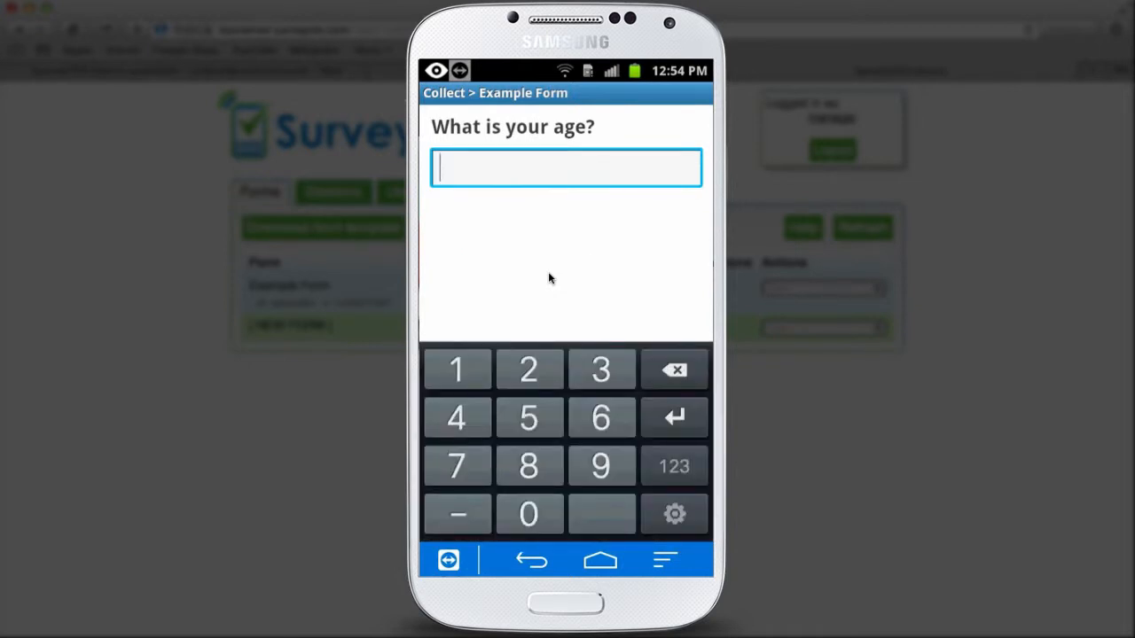
pyautogui.write('20')
pyautogui.moveTo(671, 258); pyautogui.dragTo(483, 258)
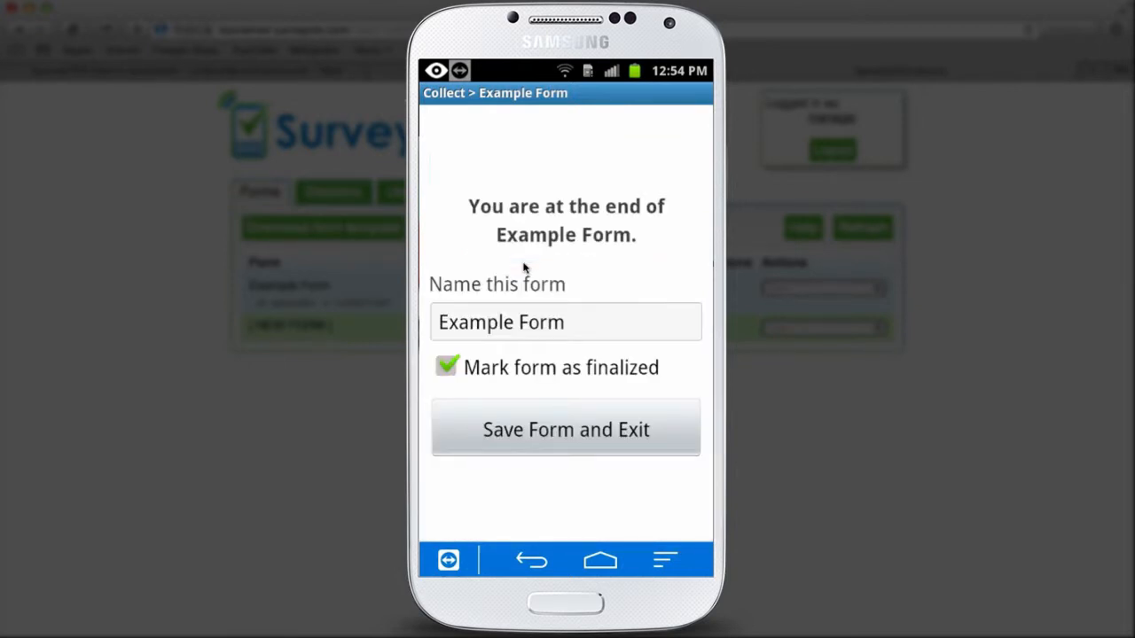
pyautogui.click(564, 432)
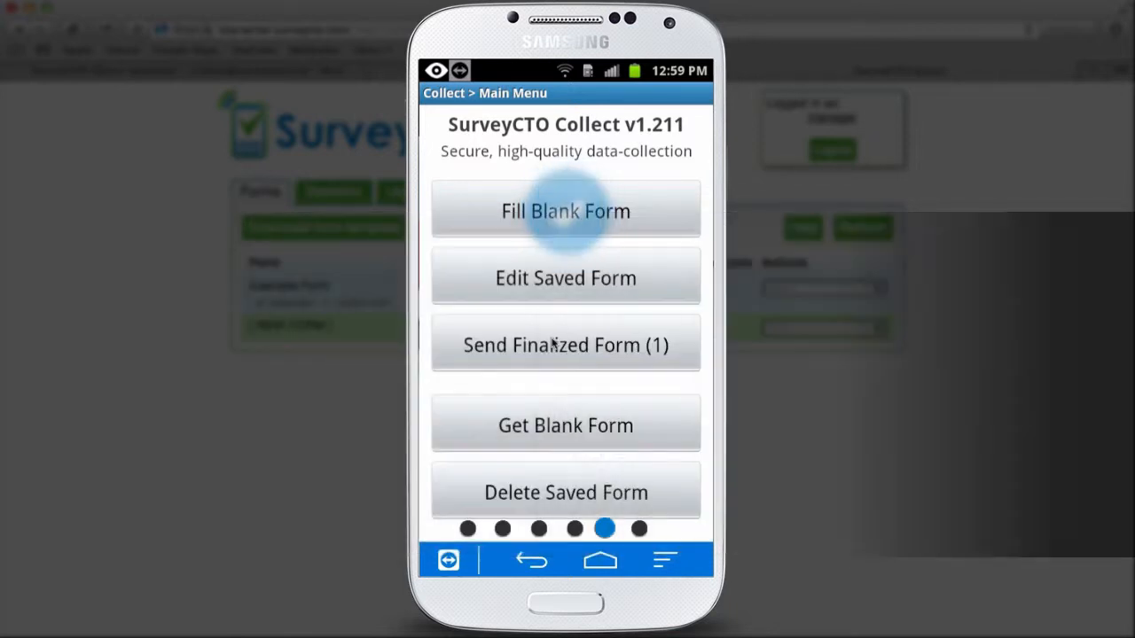
# - Send all finalized Example Form submissions from Collect to the server and confirm the upload
pyautogui.click(539, 347)
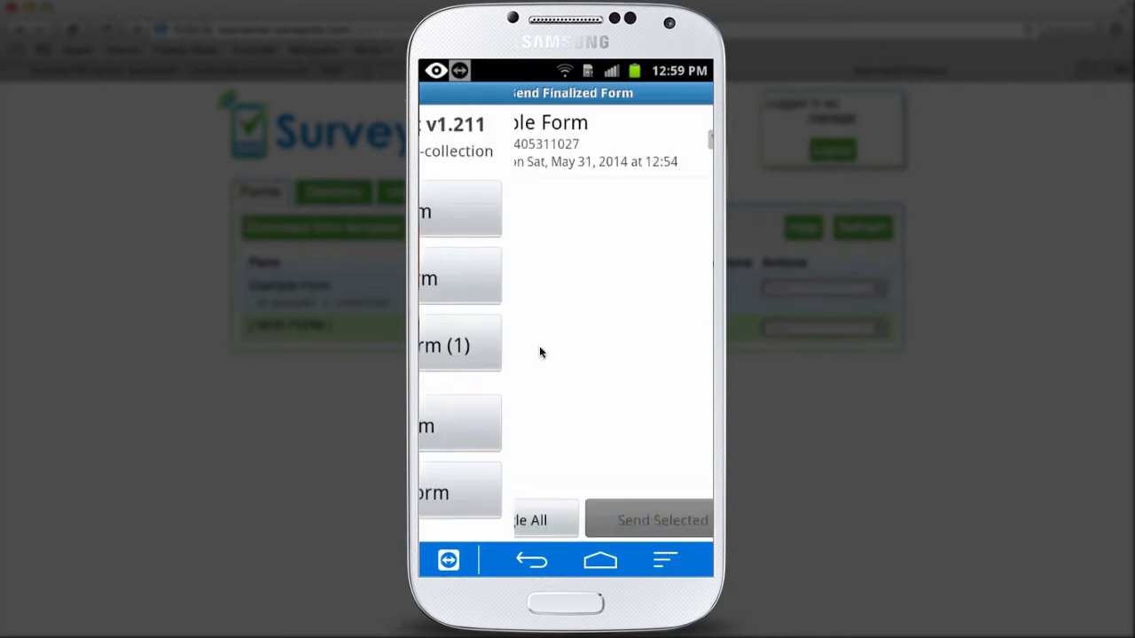
pyautogui.click(514, 516)
pyautogui.click(608, 520)
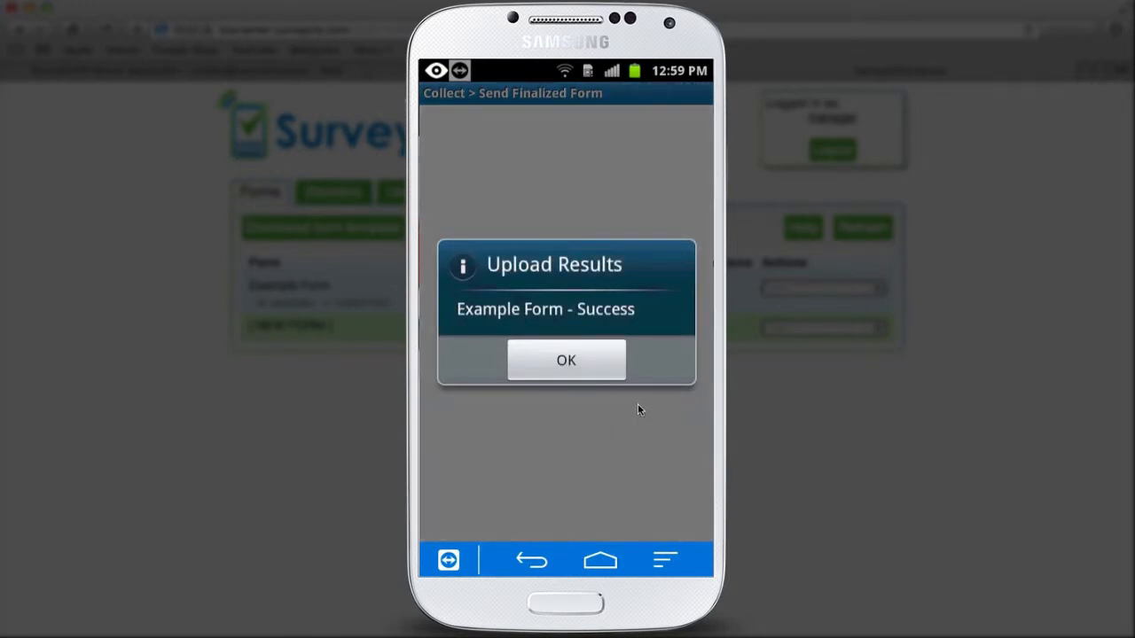
pyautogui.click(570, 361)
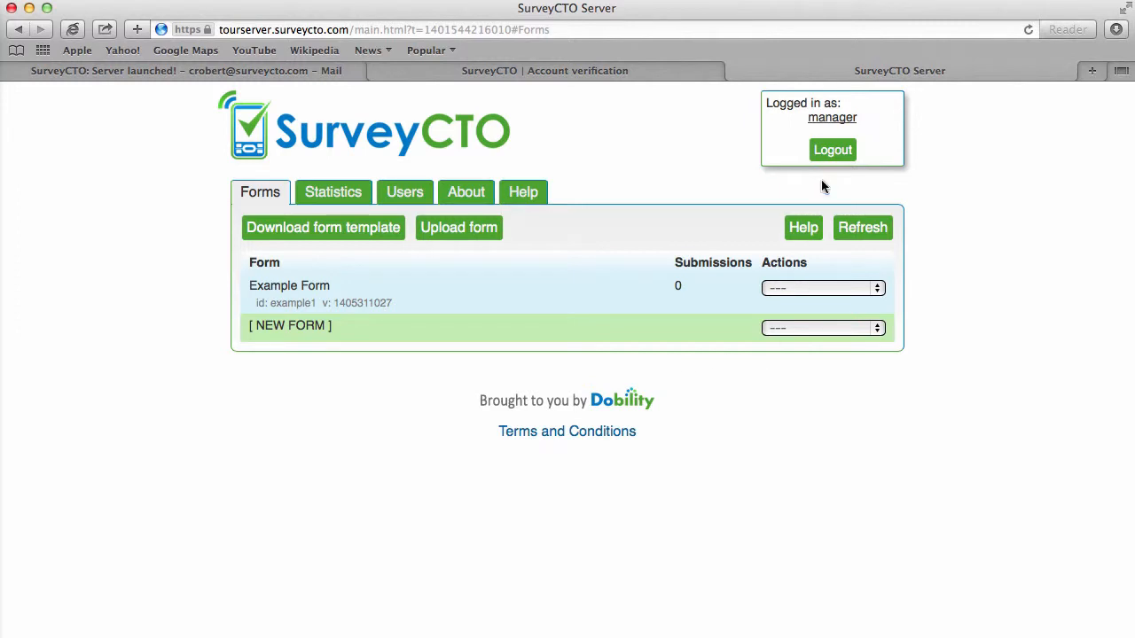
# - Refresh the server's Forms list to show Example Form's 1 submission, then check the About page's client downloads
pyautogui.click(859, 227)
pyautogui.click(465, 191)
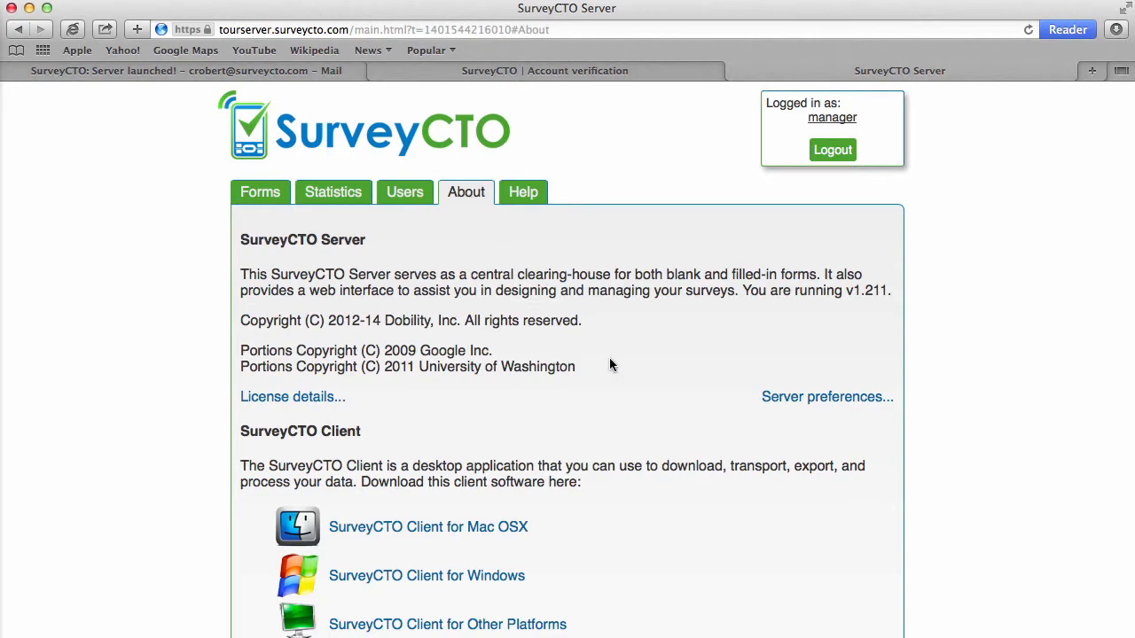
pyautogui.scroll(-3, 230, 413)
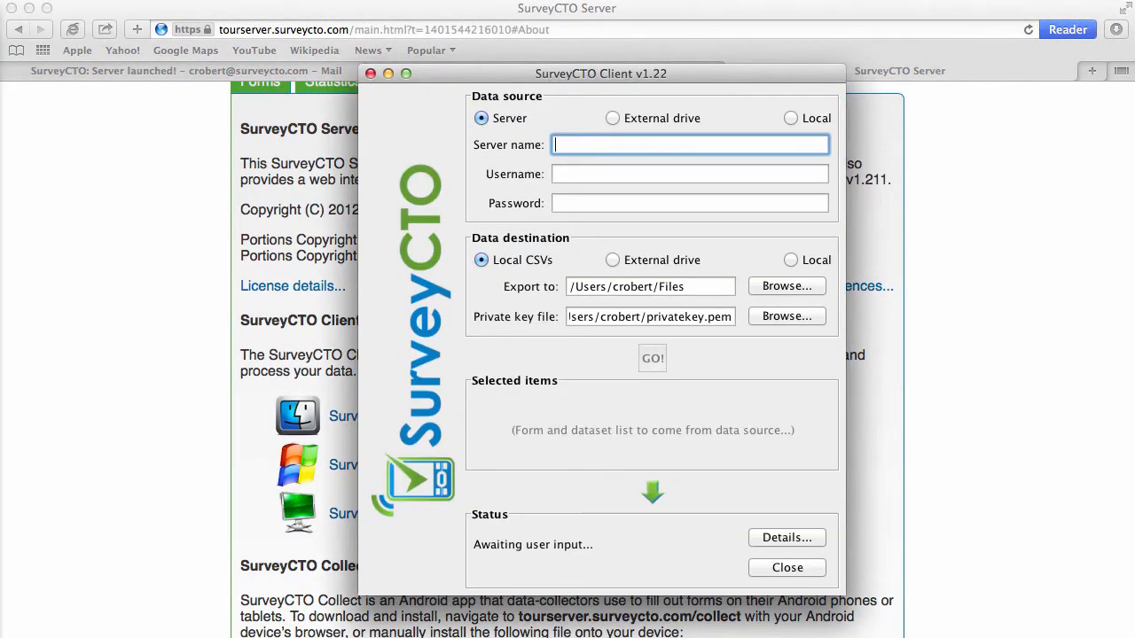
# - Connect SurveyCTO Client to tourserver with the download account's username and password to list its forms
pyautogui.write('tourserver')
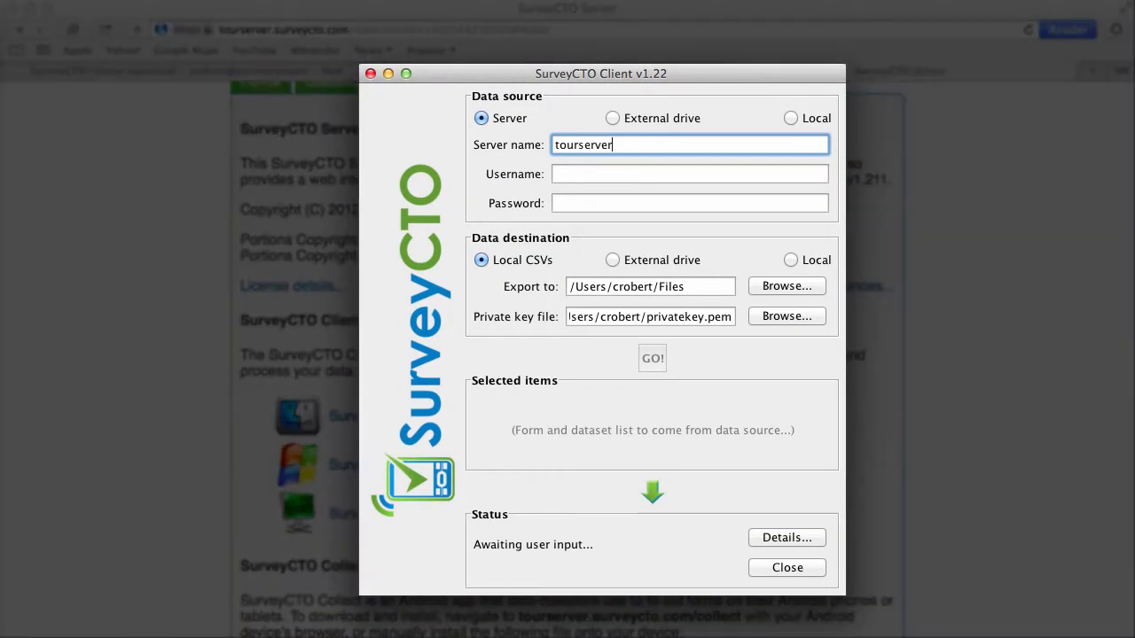
pyautogui.press('Tab')
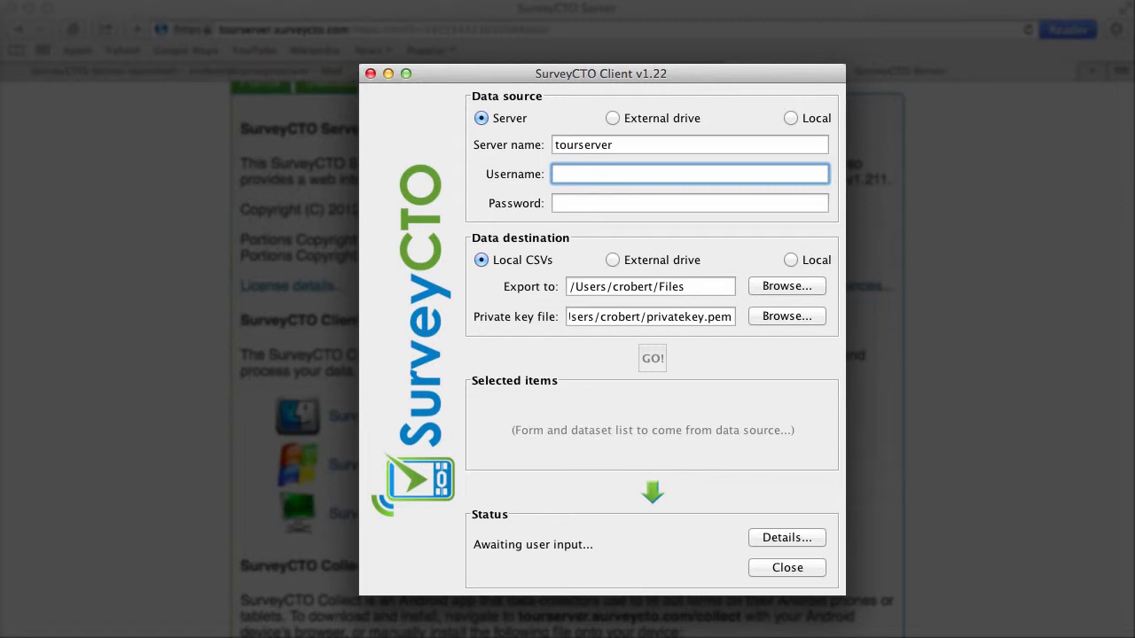
pyautogui.write('downloader')
pyautogui.press('Tab')
pyautogui.write('•••••••')
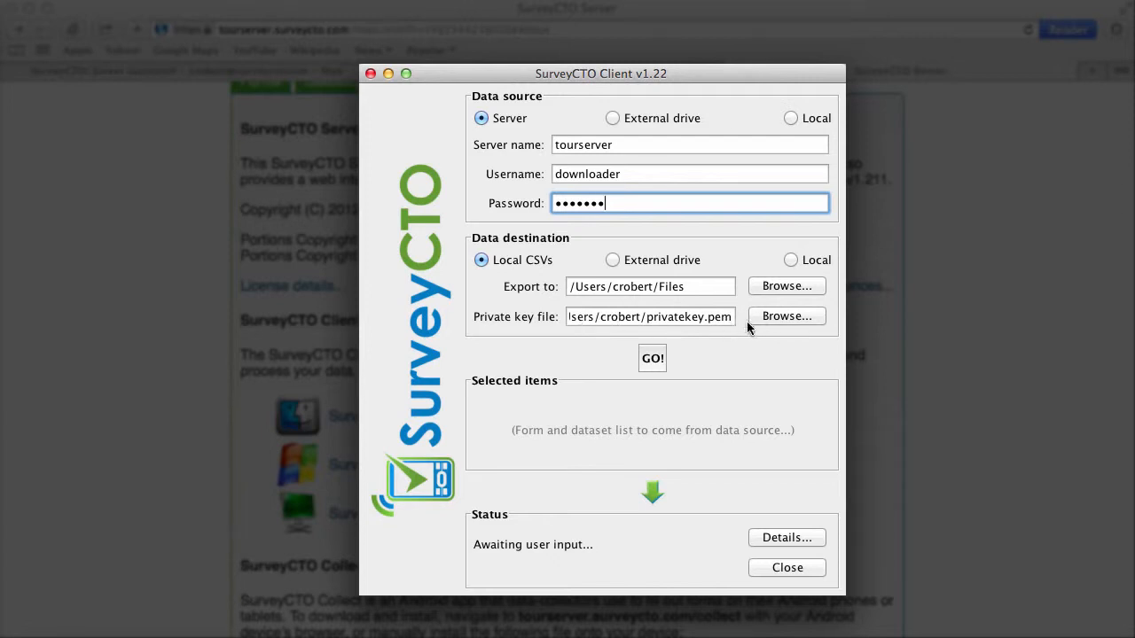
pyautogui.click(653, 364)
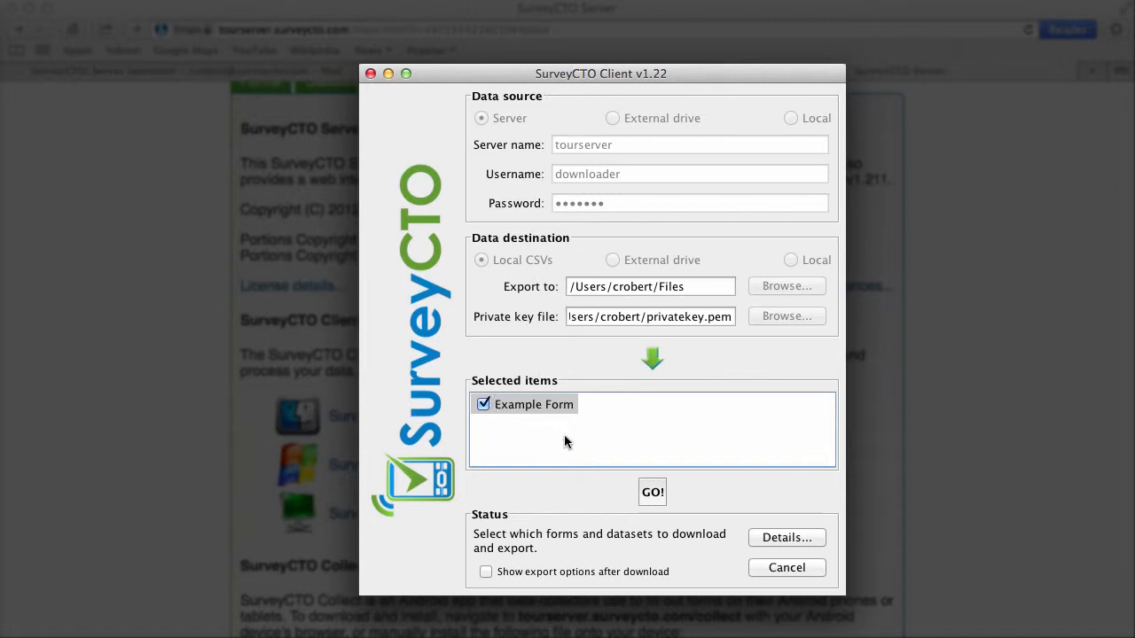
# - Run the download and CSV export of the checked Example Form until it reports 'Completed successfully!'
pyautogui.click(651, 494)
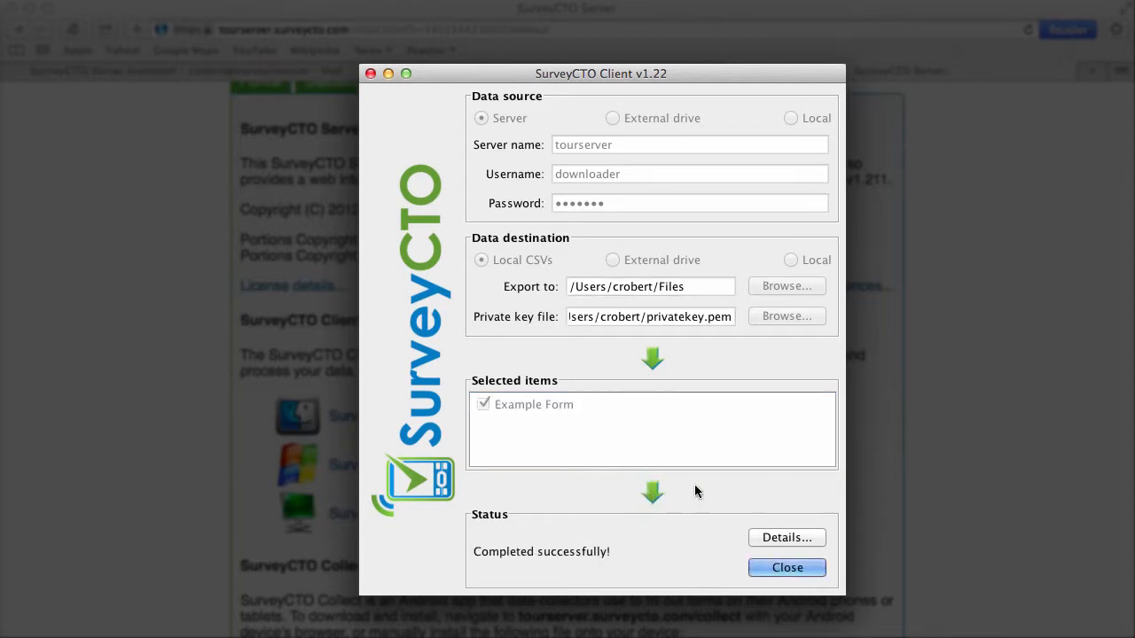